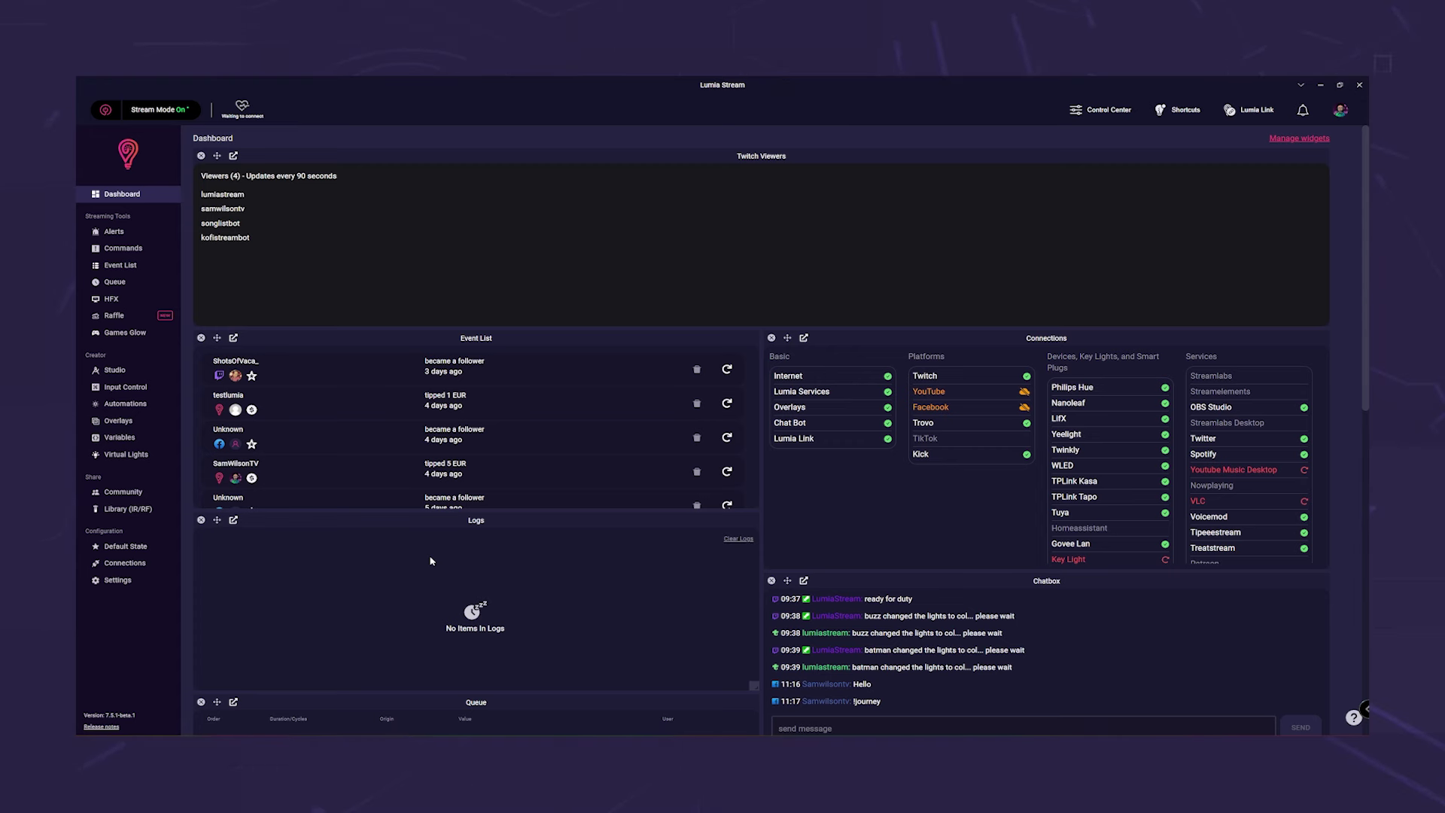
Step: Open the Overlays page from the Creator section of the sidebar
click(151, 421)
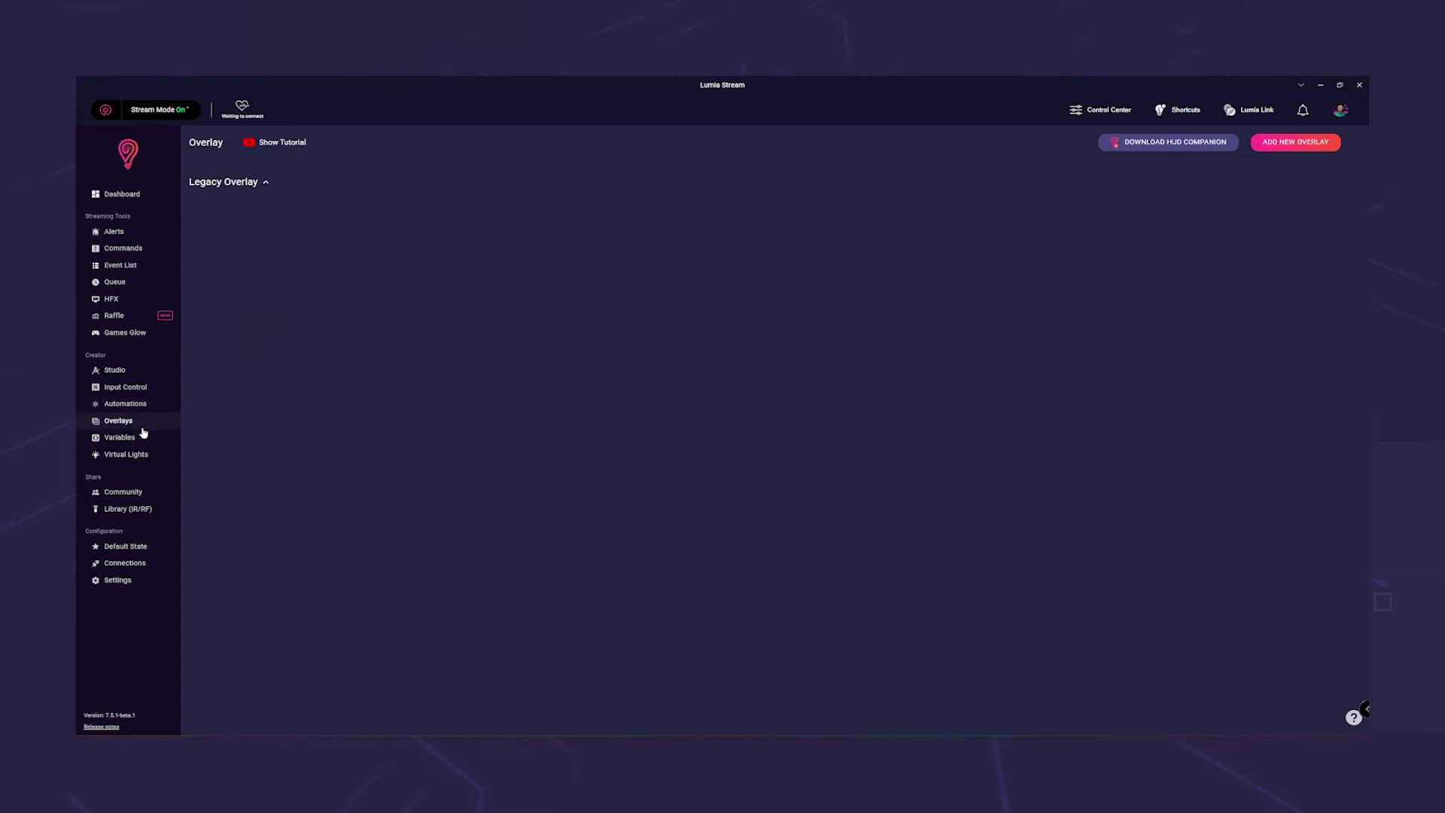
Step: Create a new overlay named 'Tutorial' with 1440p resolution
click(1295, 141)
click(649, 301)
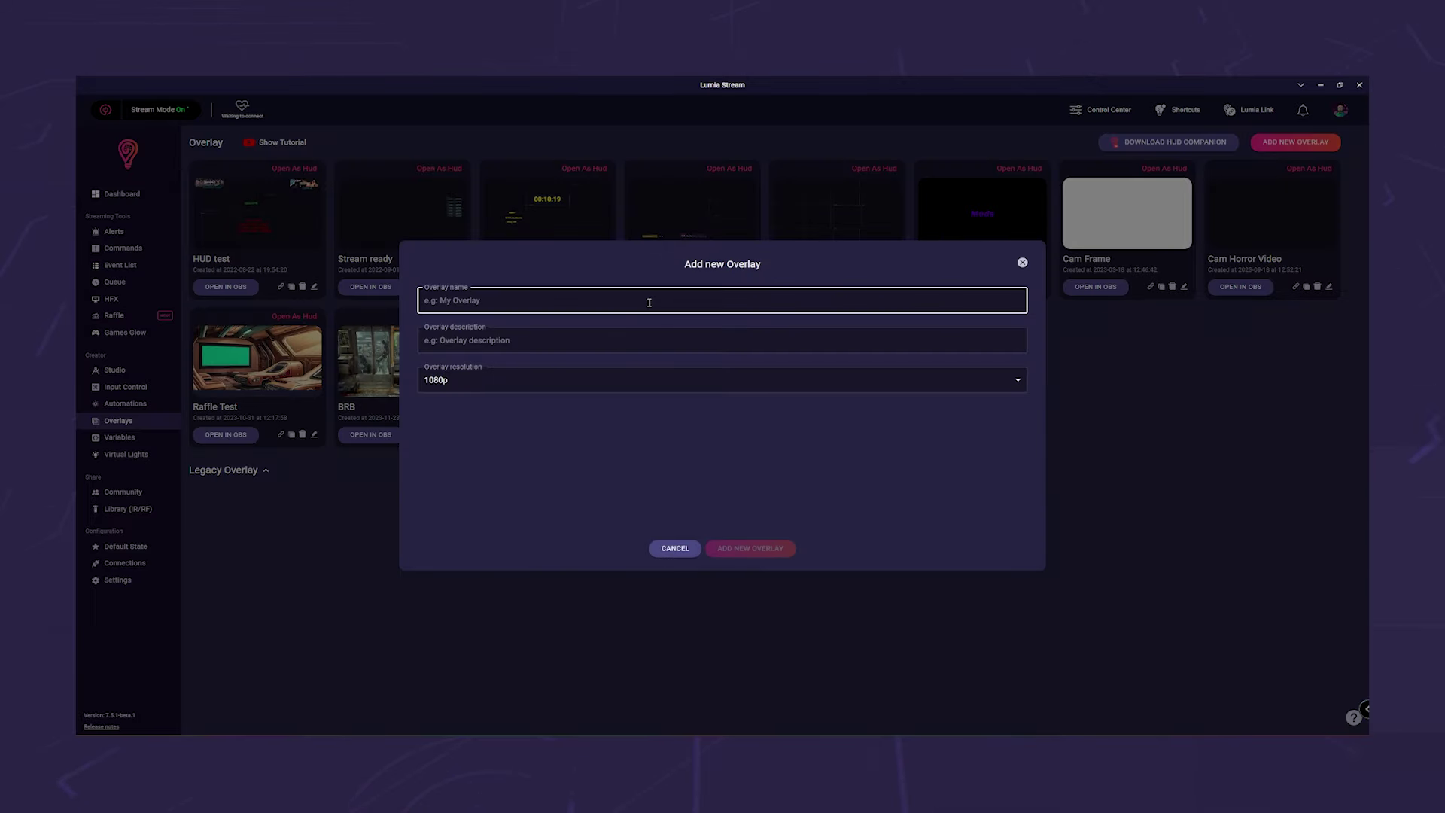
text(Tutorial)
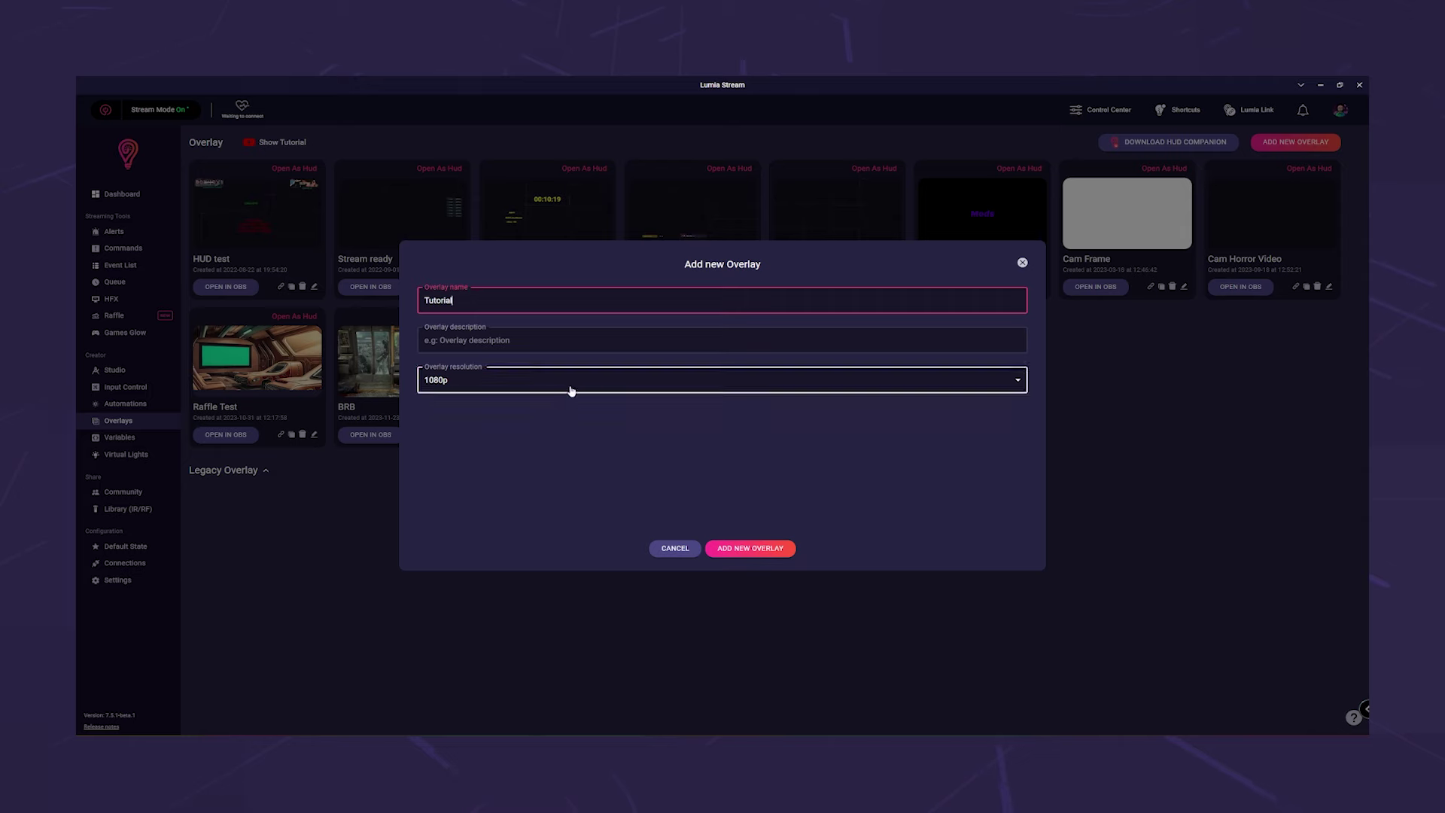
click(571, 388)
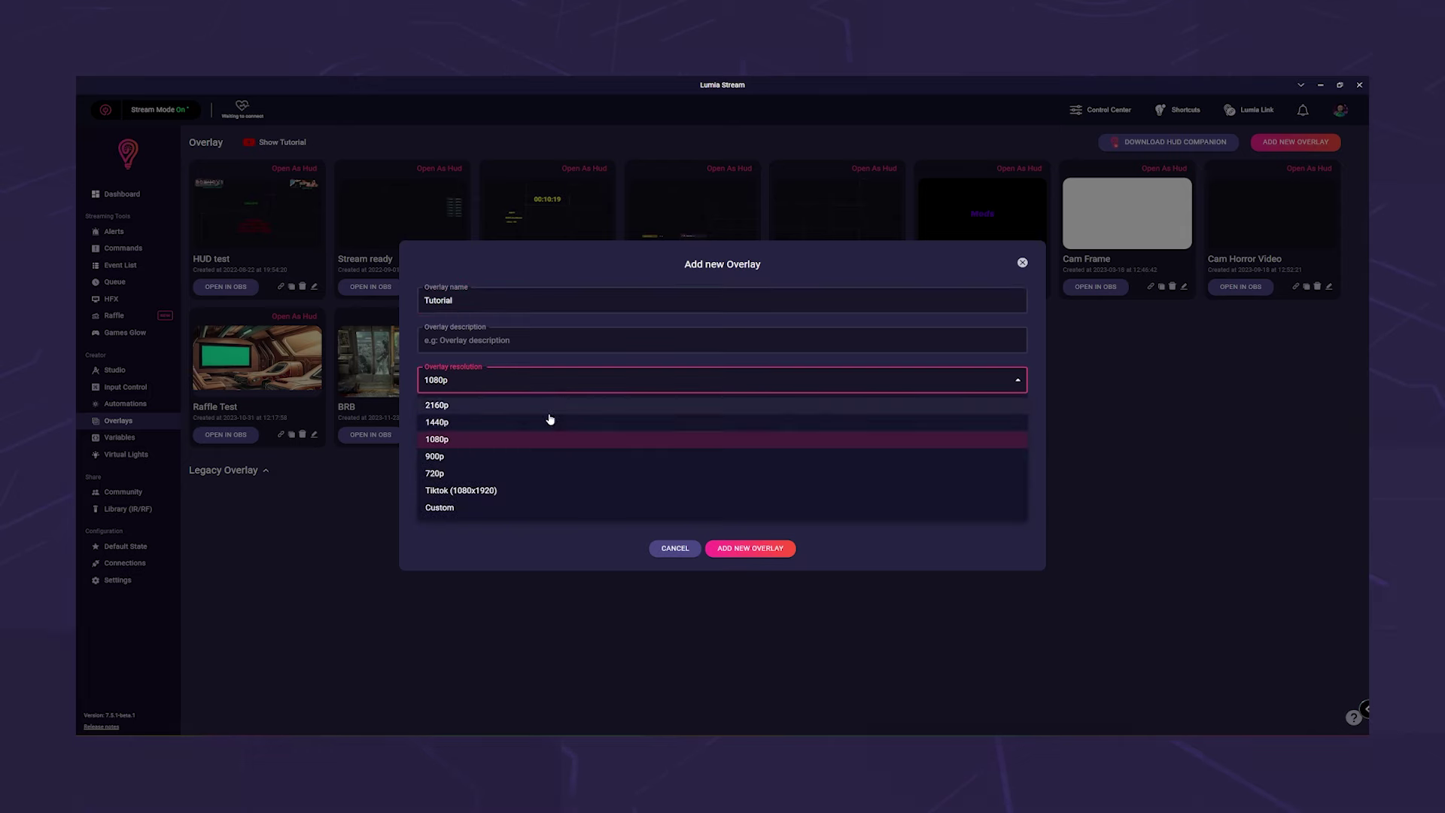
click(549, 420)
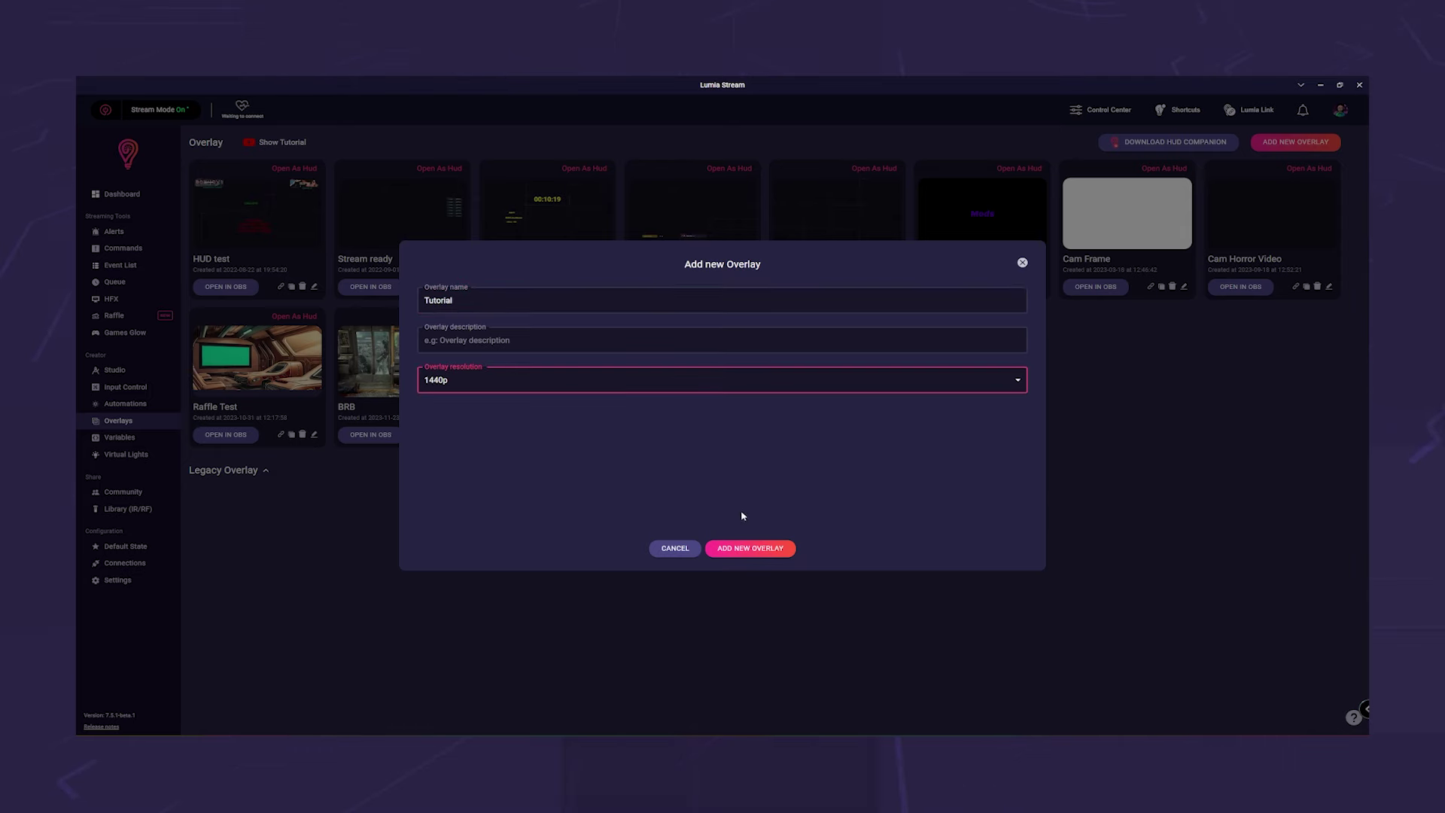
click(752, 548)
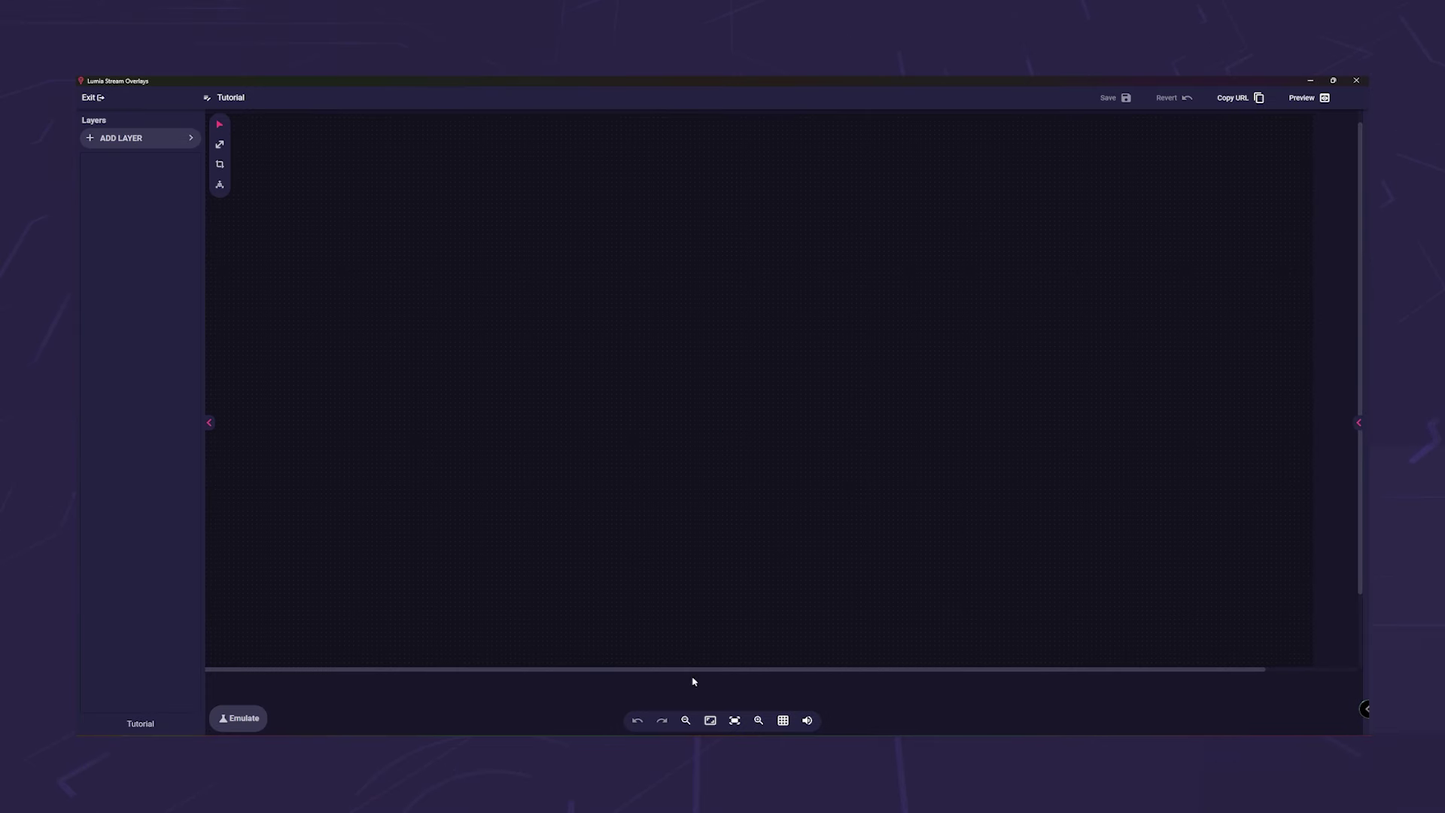
Step: Zoom the canvas out and add an Event Rotator layer from Streaming Tools
click(685, 720)
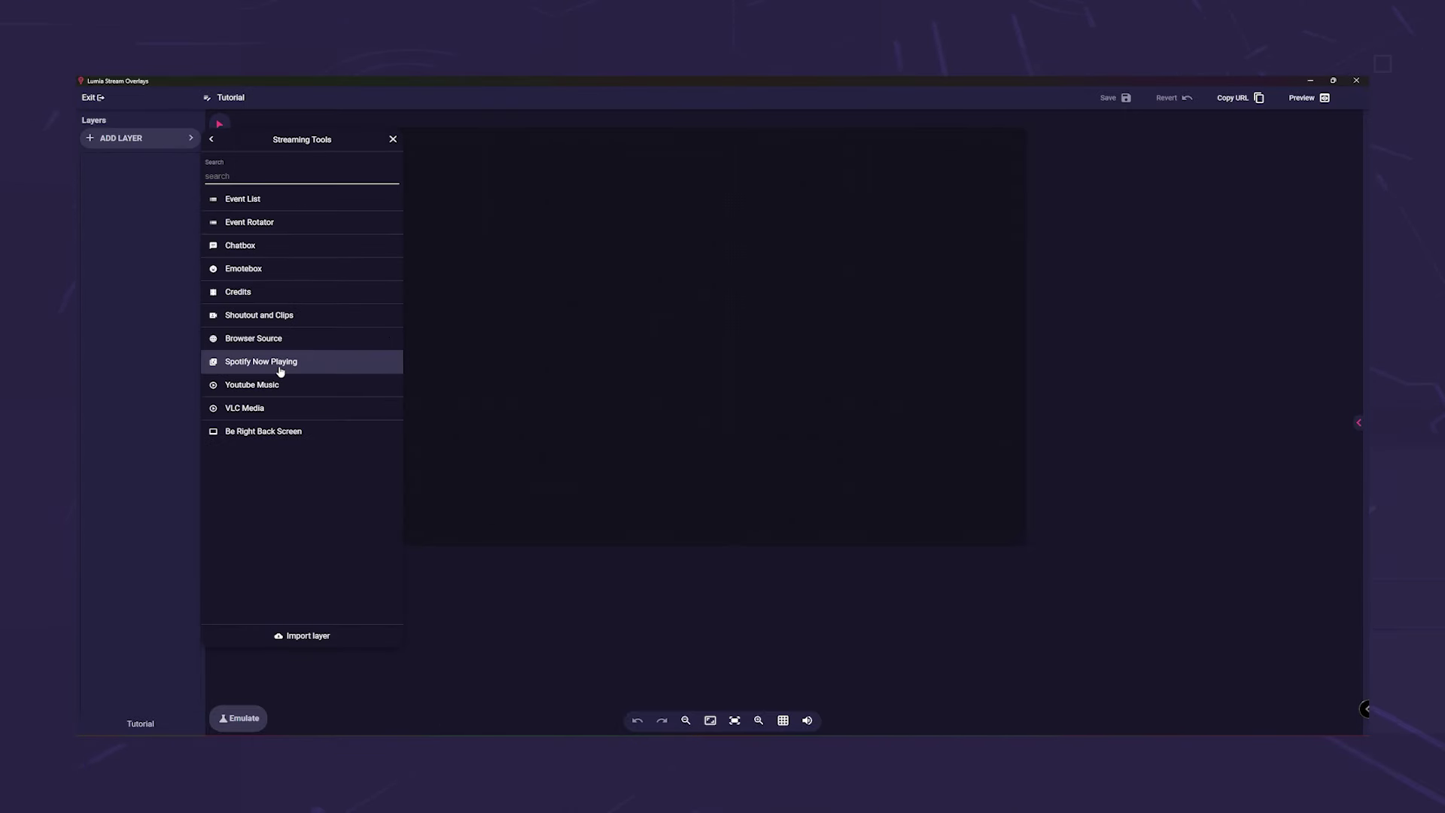
click(249, 222)
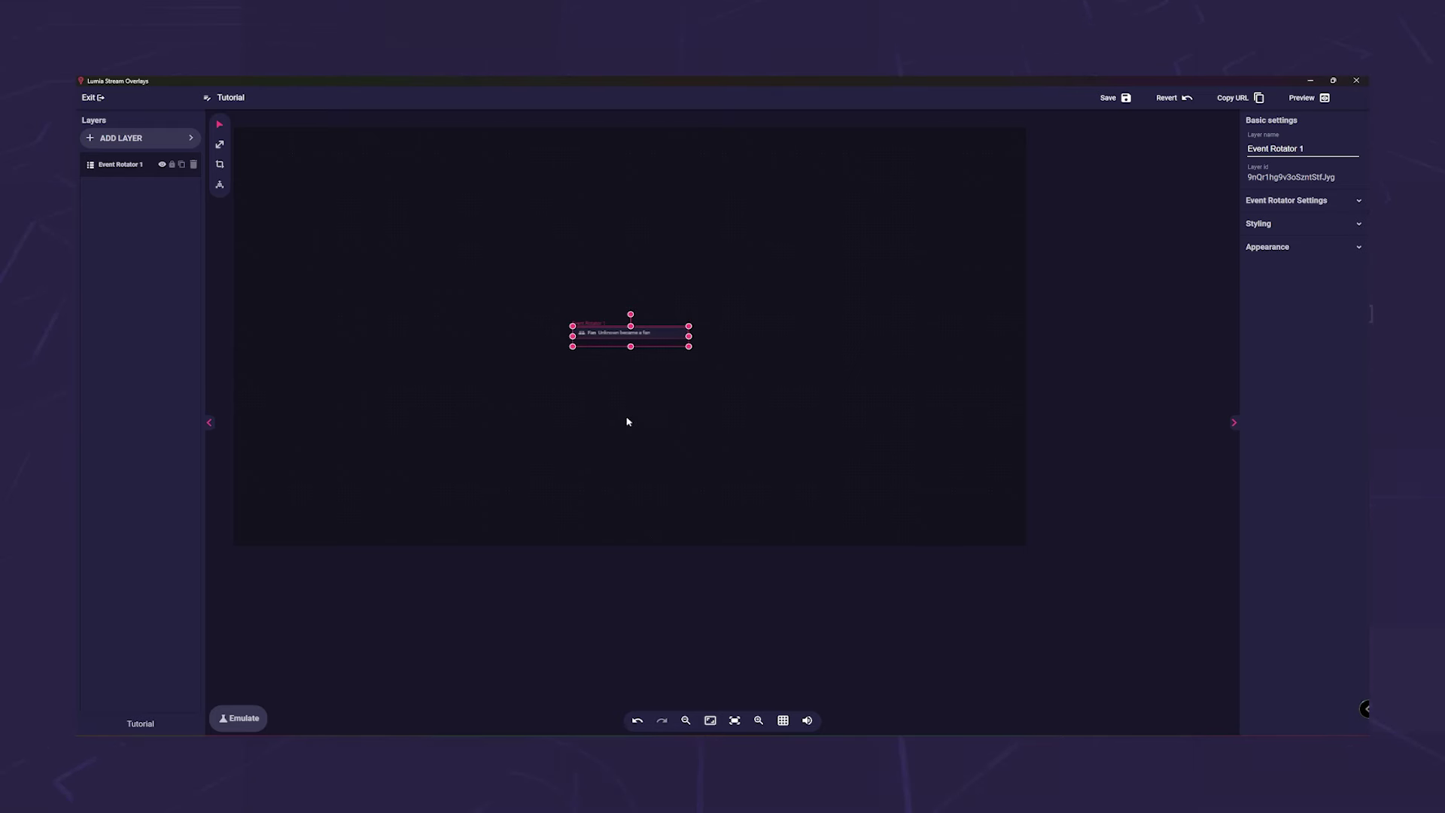
Step: Set Event Rotator 1's text size from 16 to 36 and widen its box rightward
click(1253, 224)
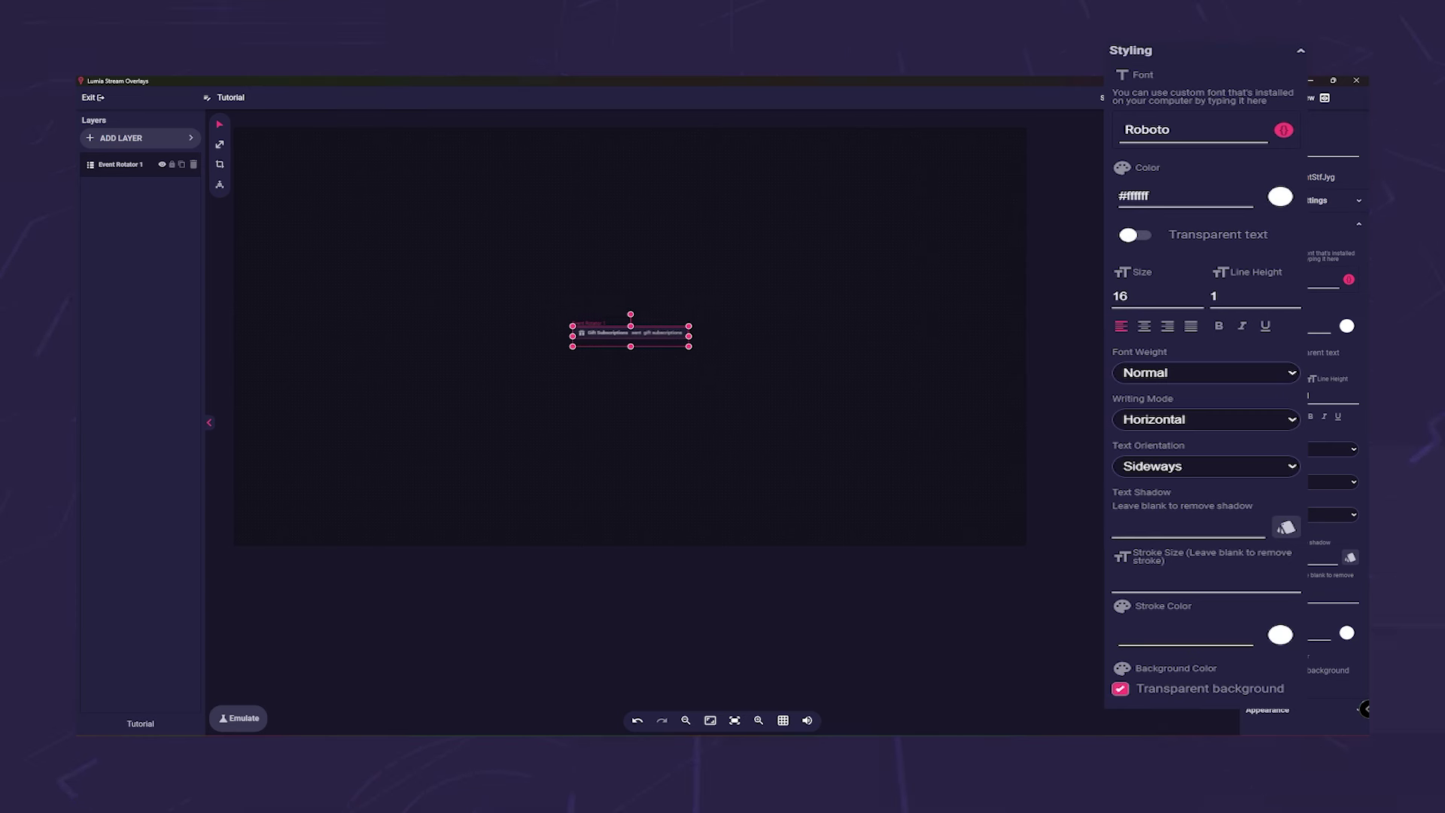
click(1125, 295)
key(BackSpace)
key(BackSpace)
text(36)
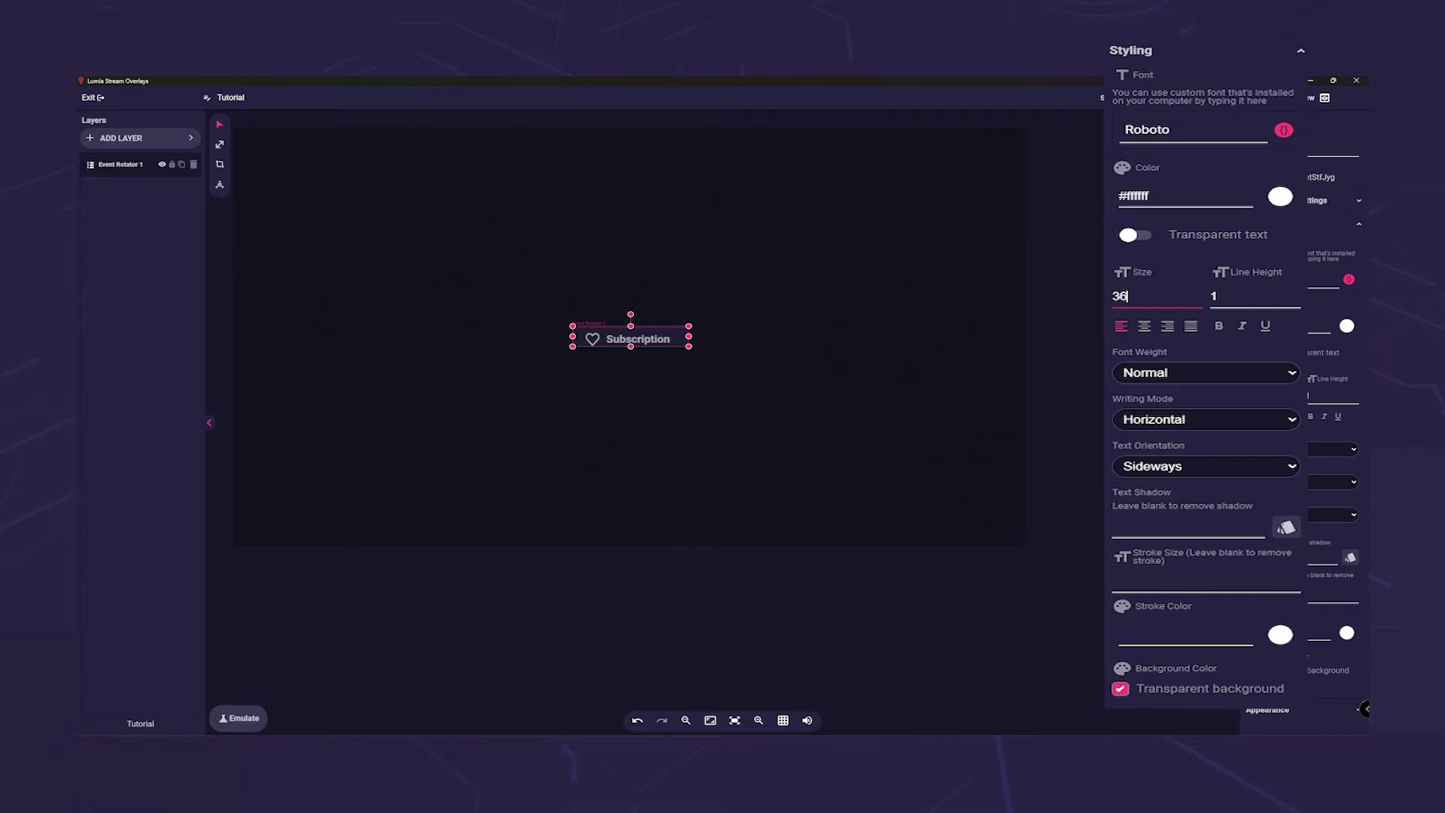
drag(688, 336, 810, 335)
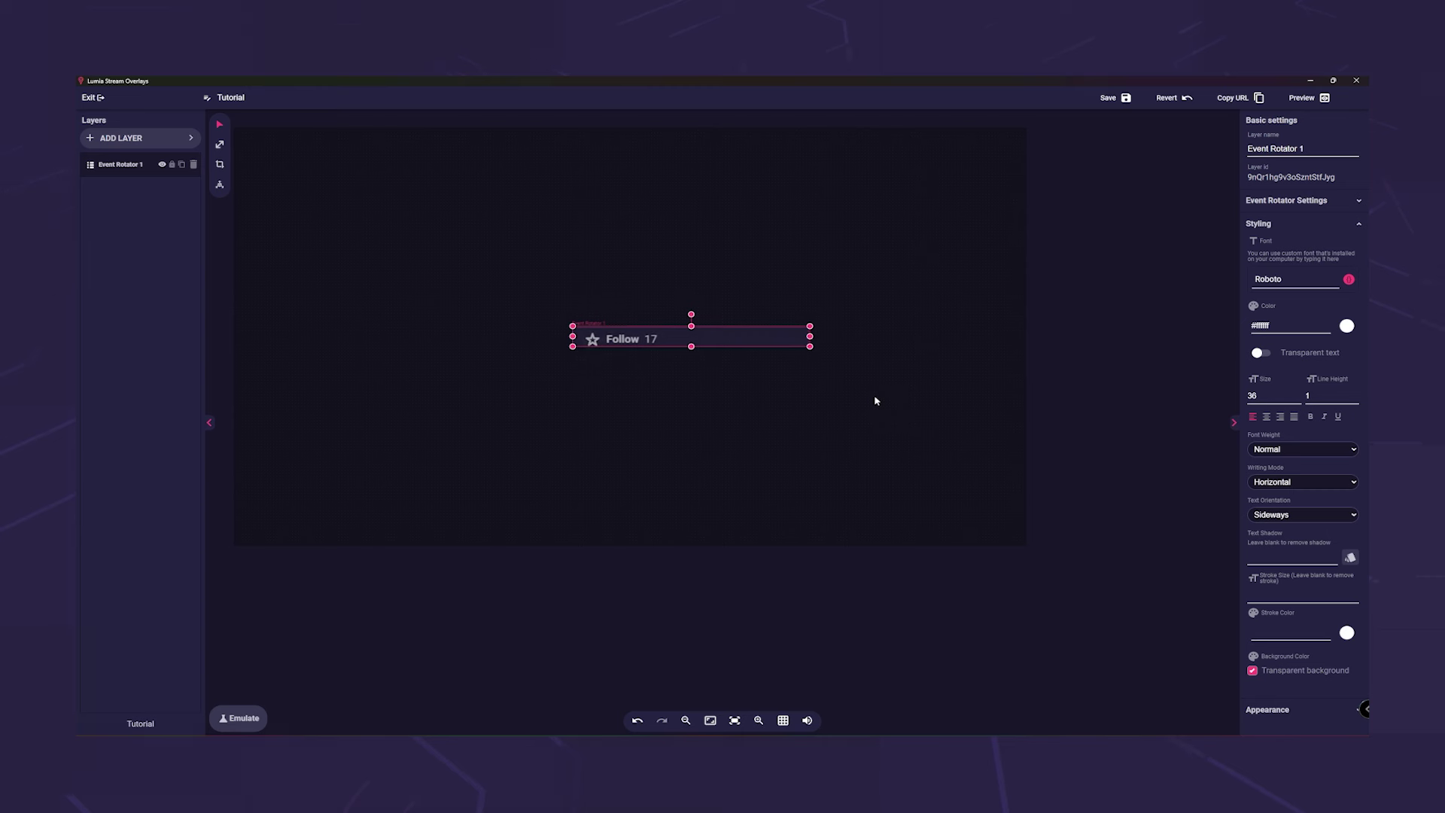
Step: Make the rotator box taller, set item duration to 6 seconds, and enable avatars and platform icons
click(1328, 222)
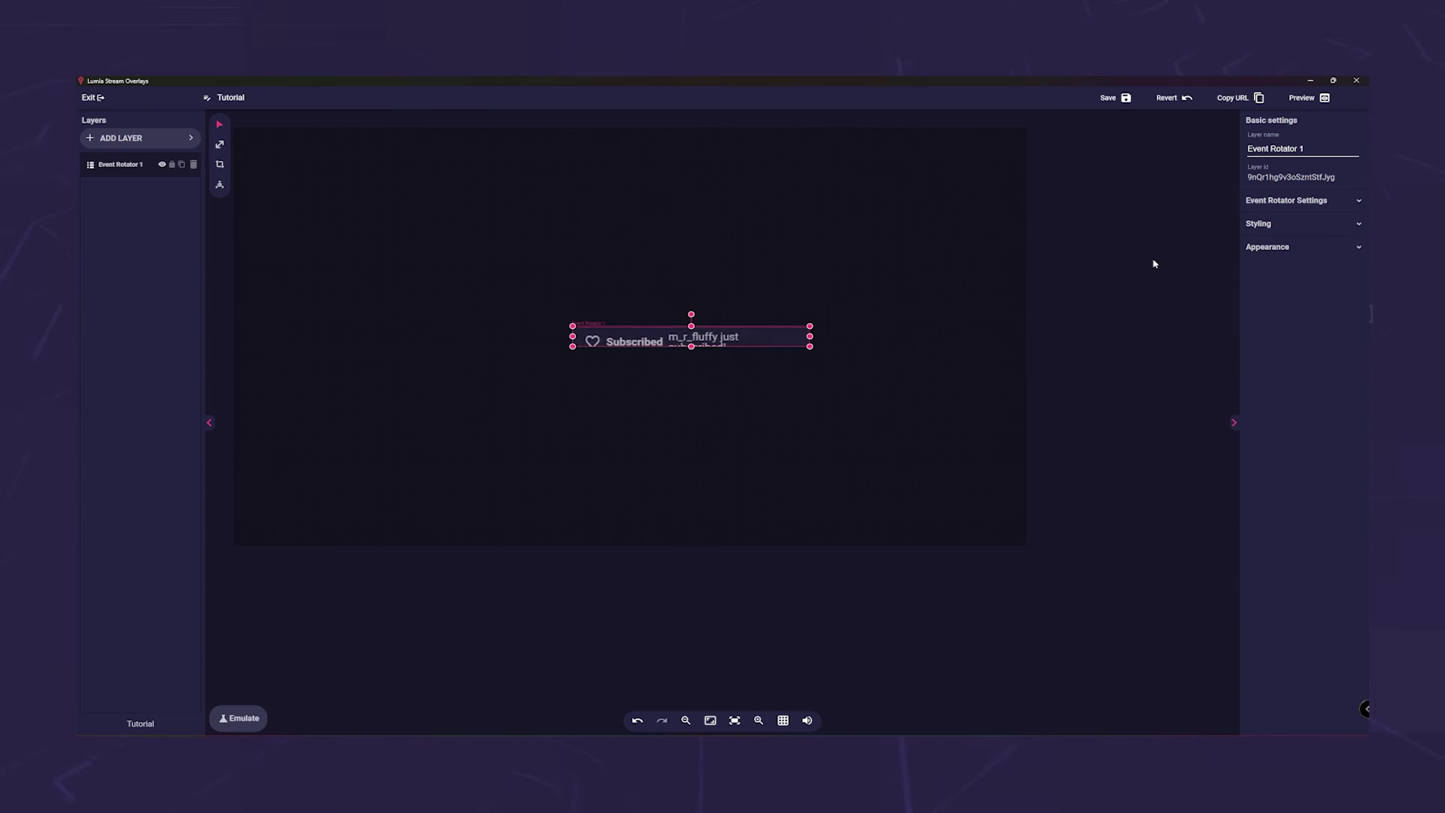
drag(690, 346, 690, 358)
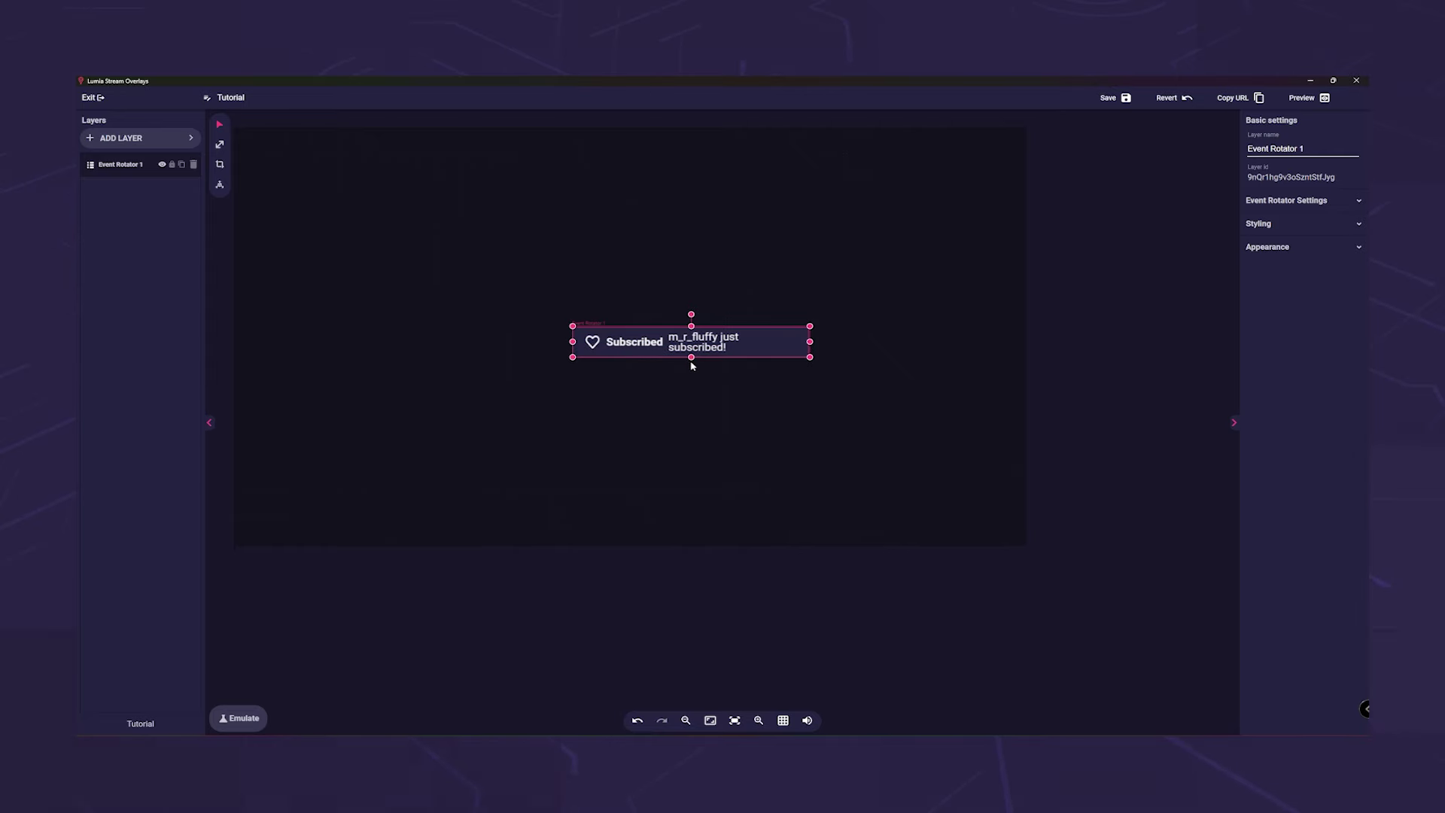
click(1294, 201)
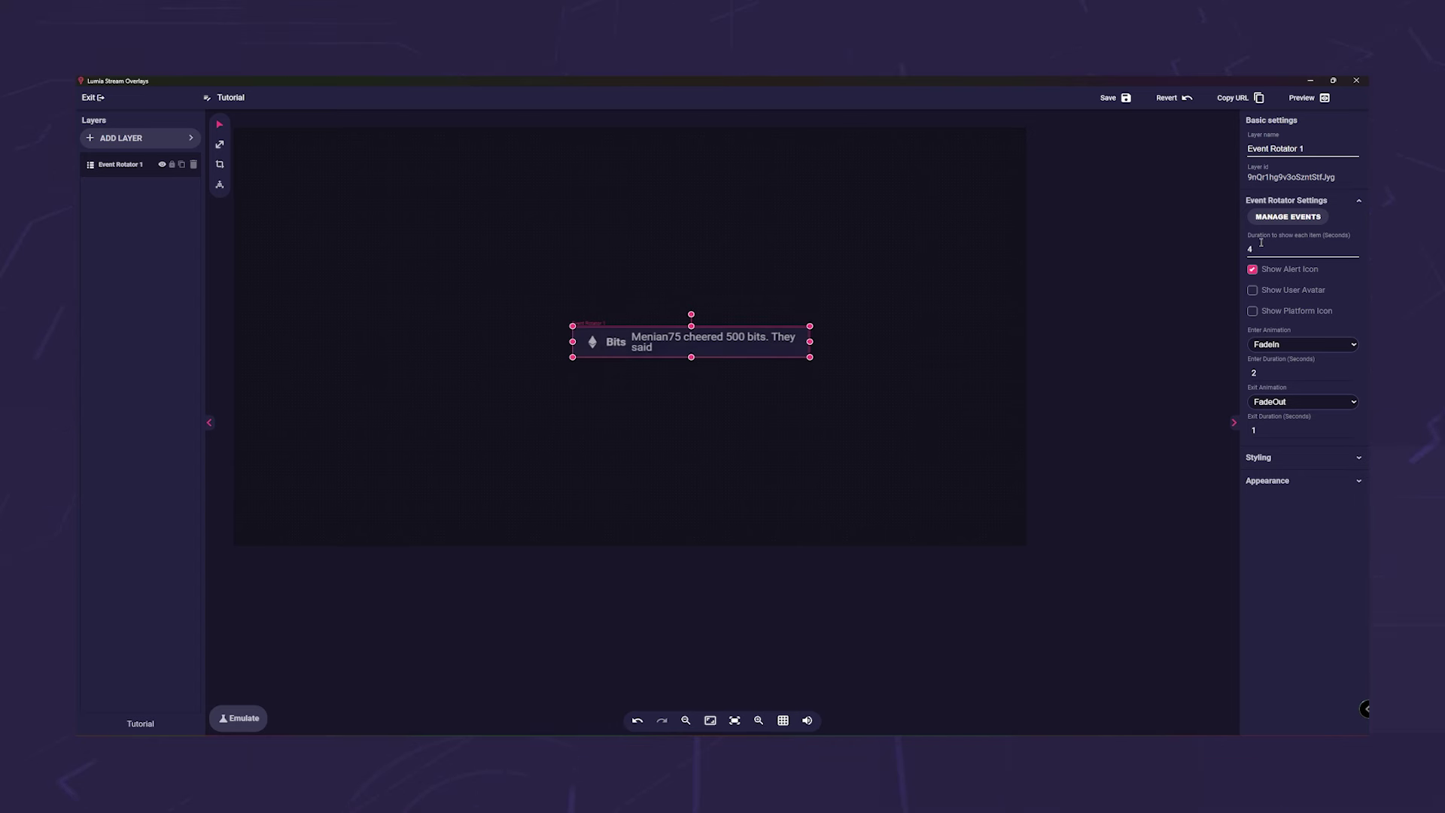
drag(1263, 249, 1189, 267)
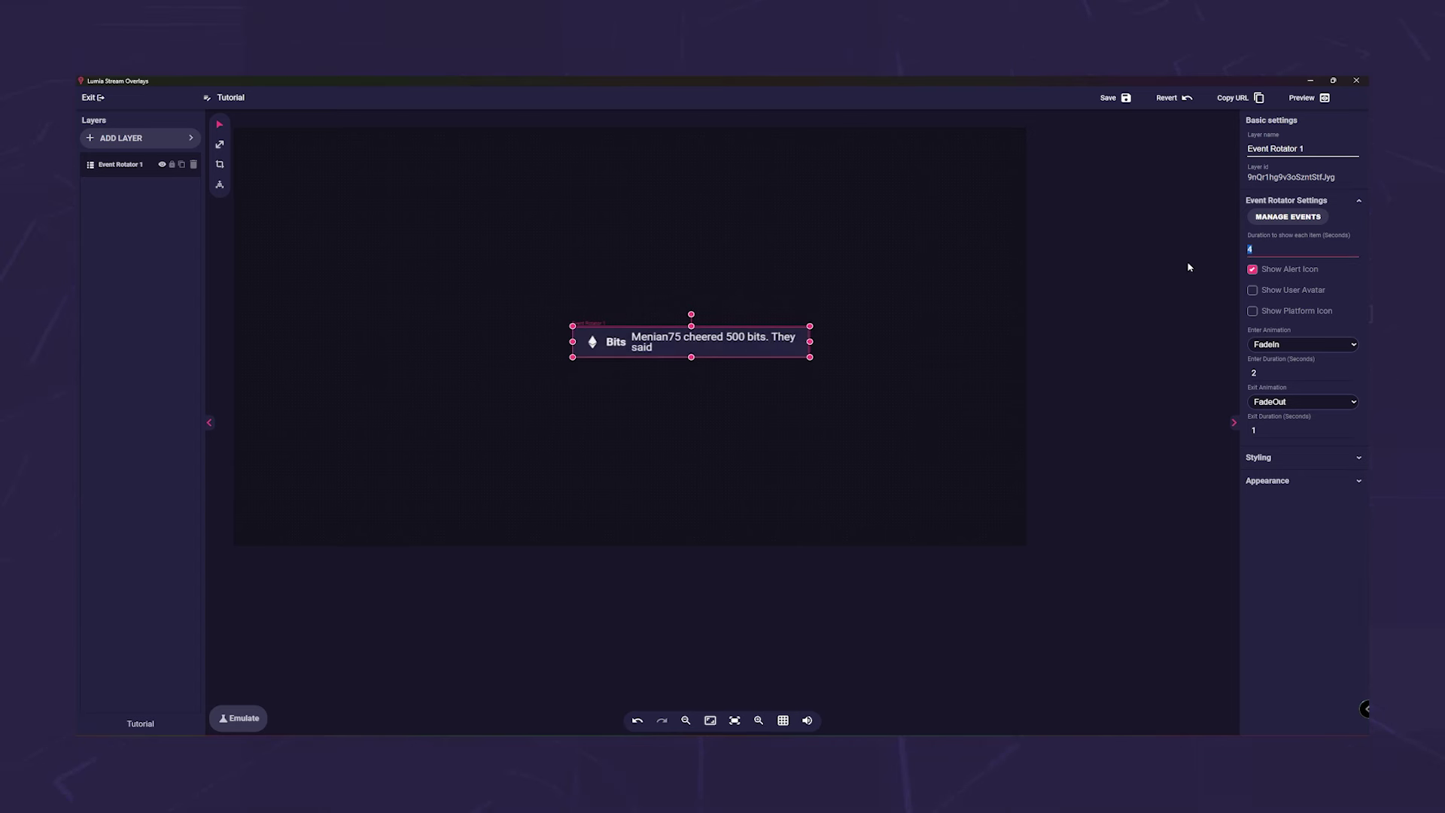
text(6)
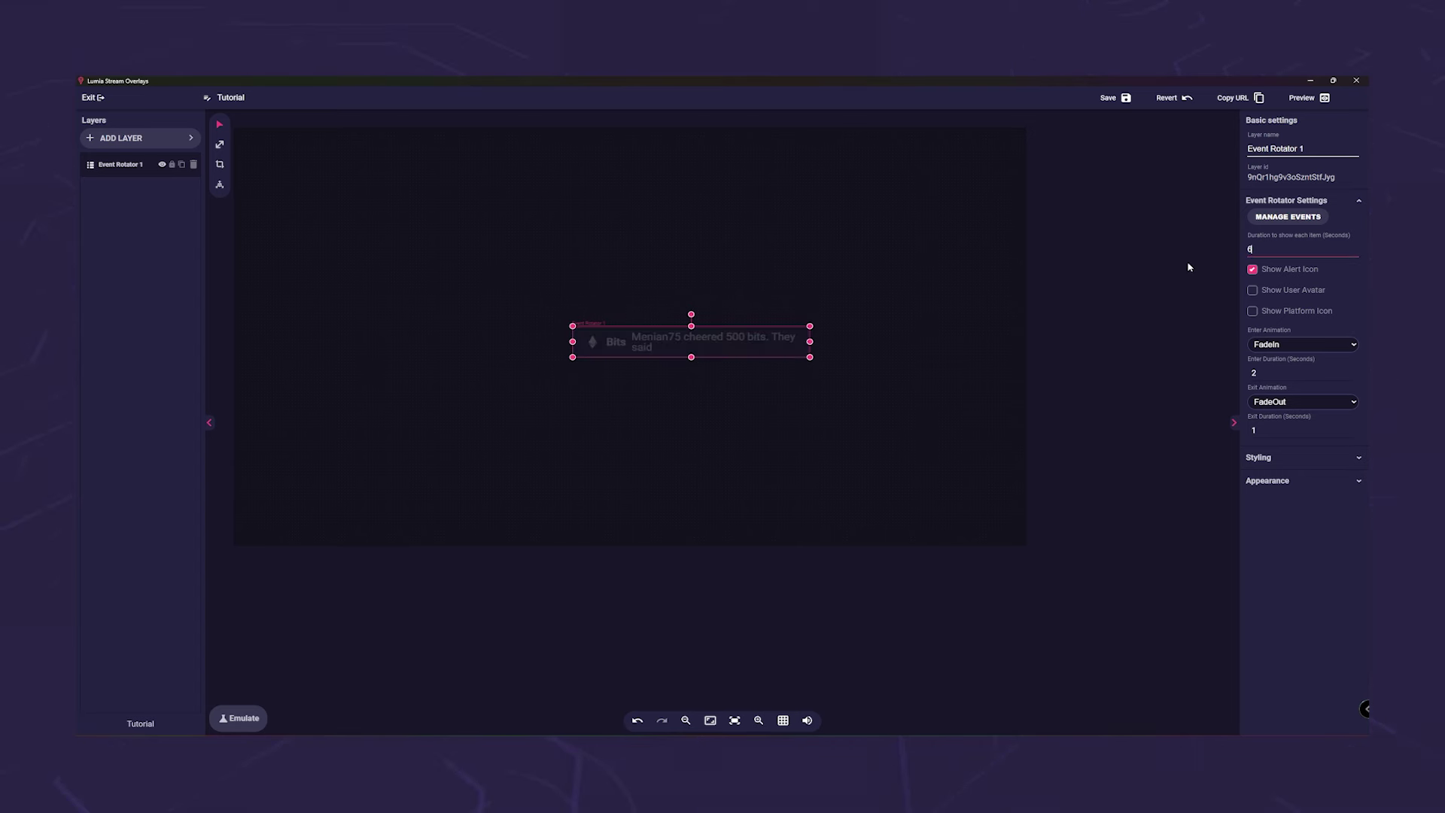
click(1220, 282)
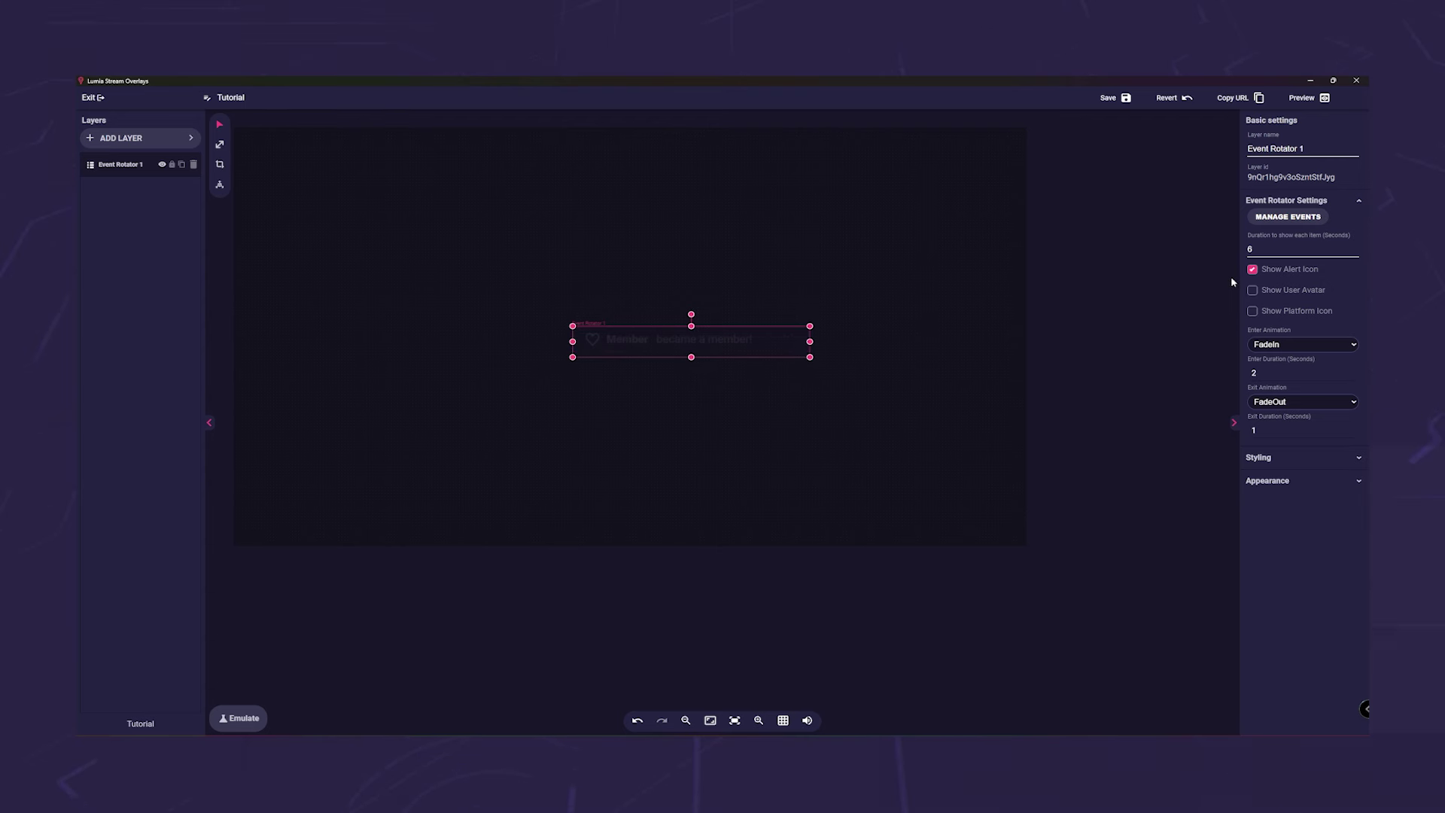
click(1252, 291)
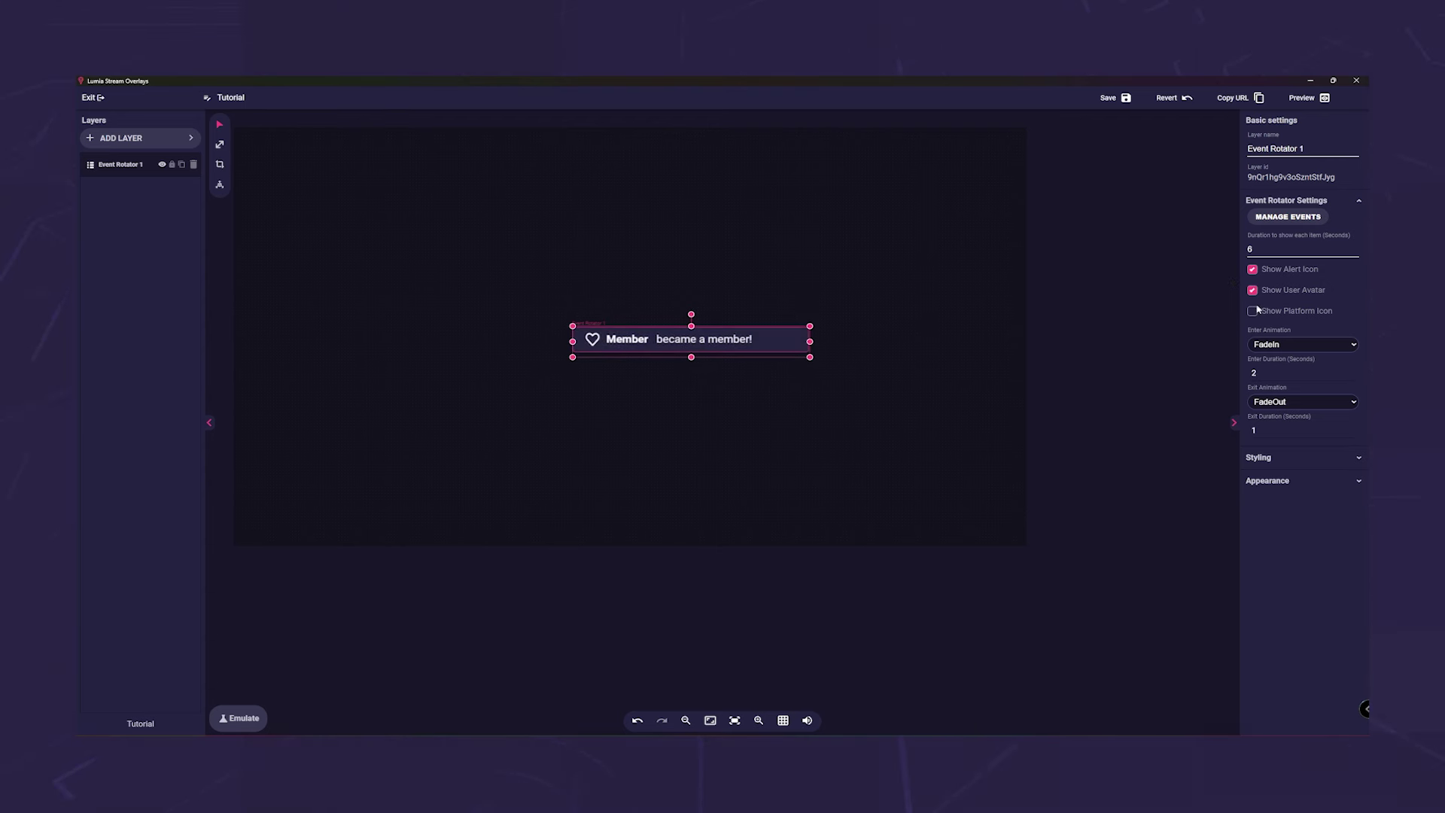
click(1253, 312)
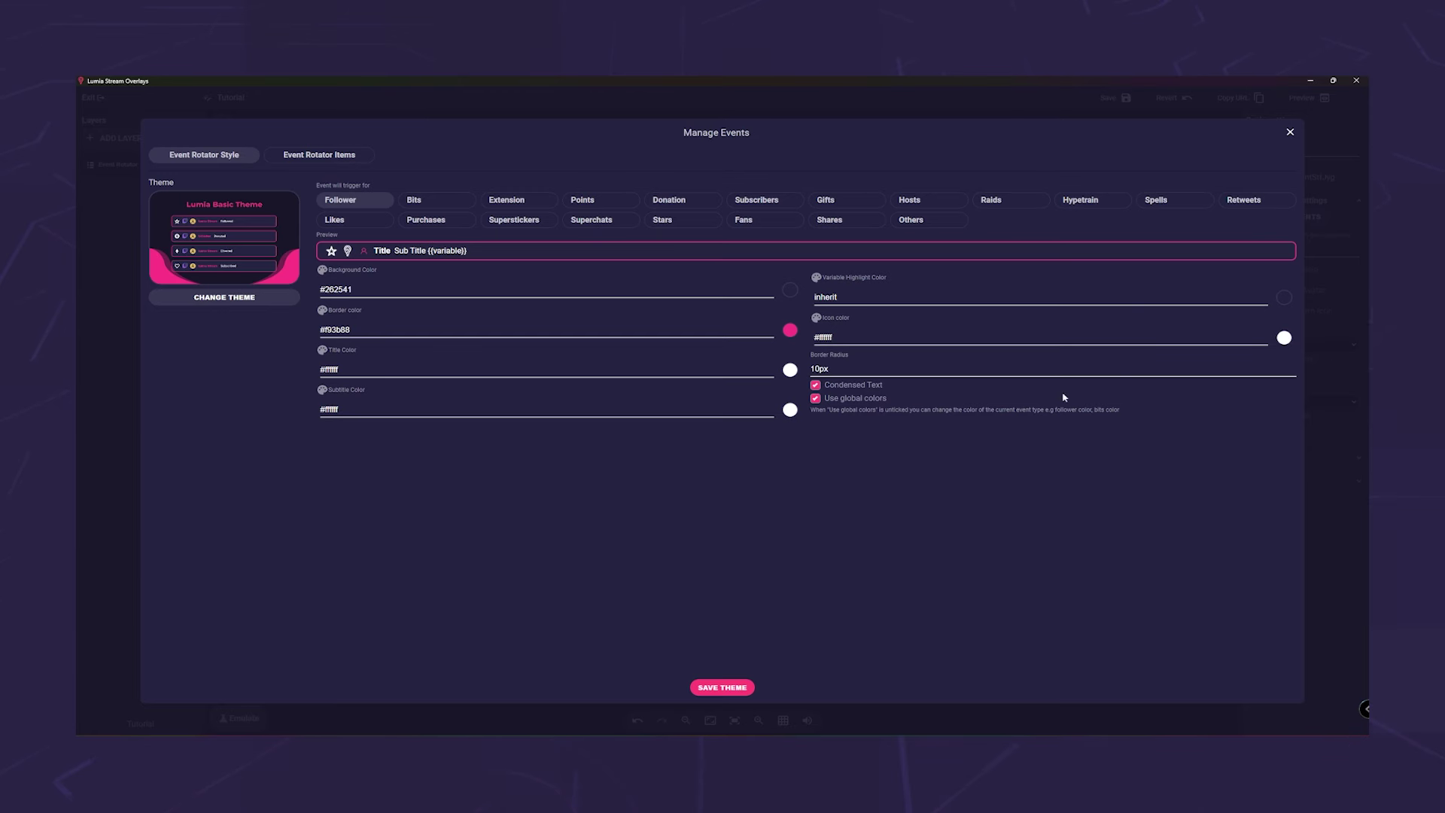
click(196, 294)
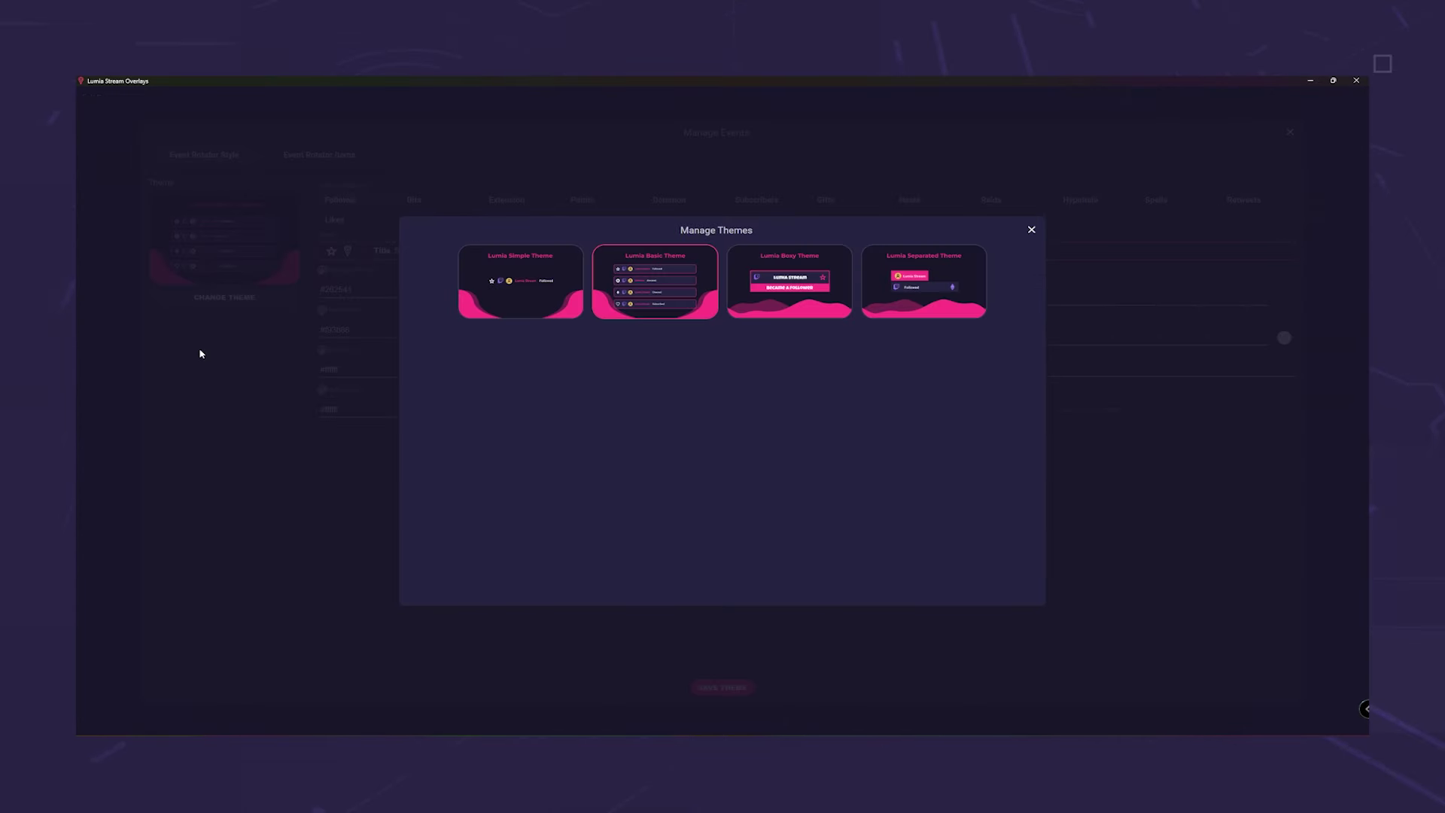
click(632, 291)
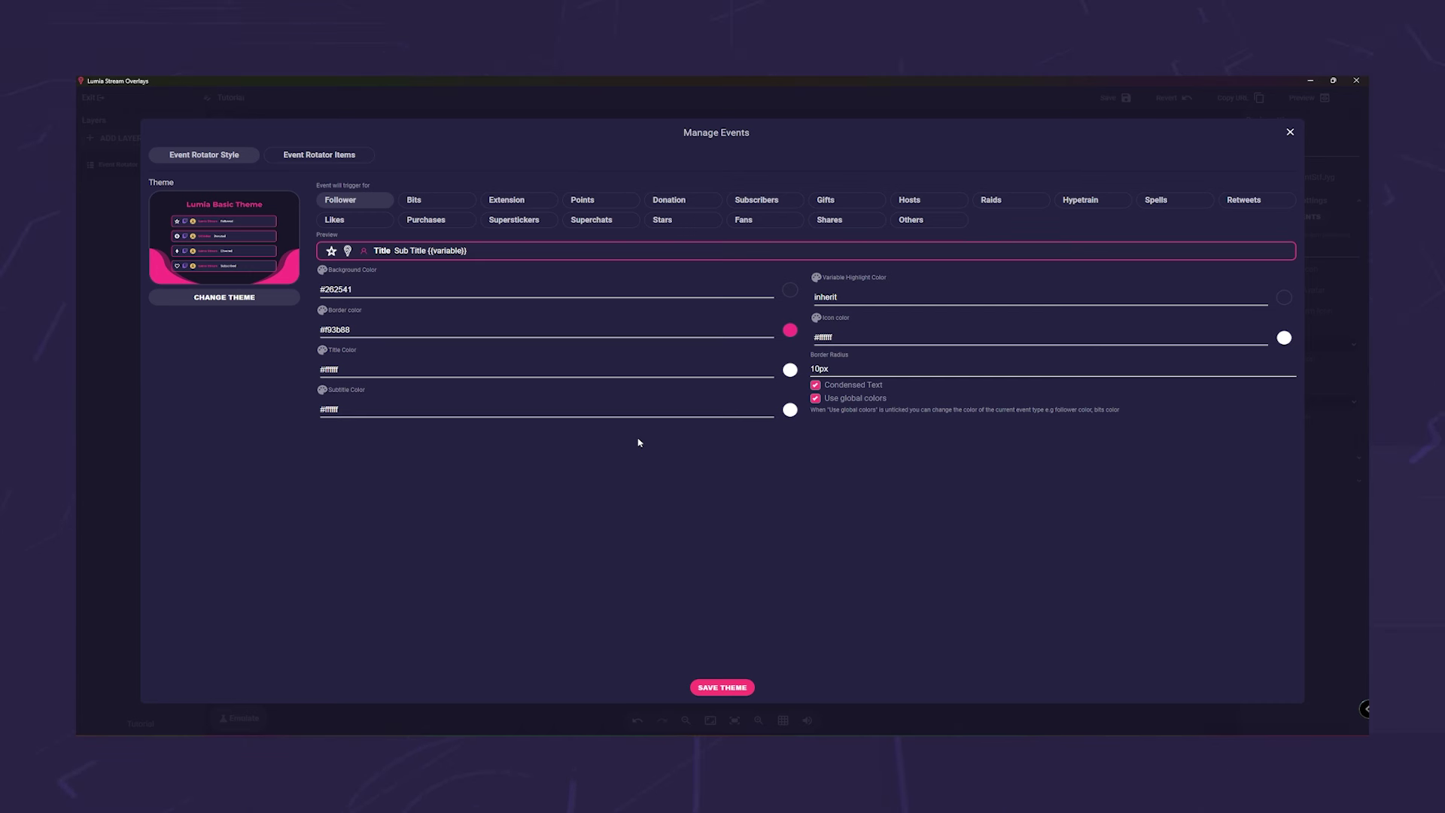
Step: Turn off global colours for Points events and set a dark blue border (#171dcf)
click(613, 205)
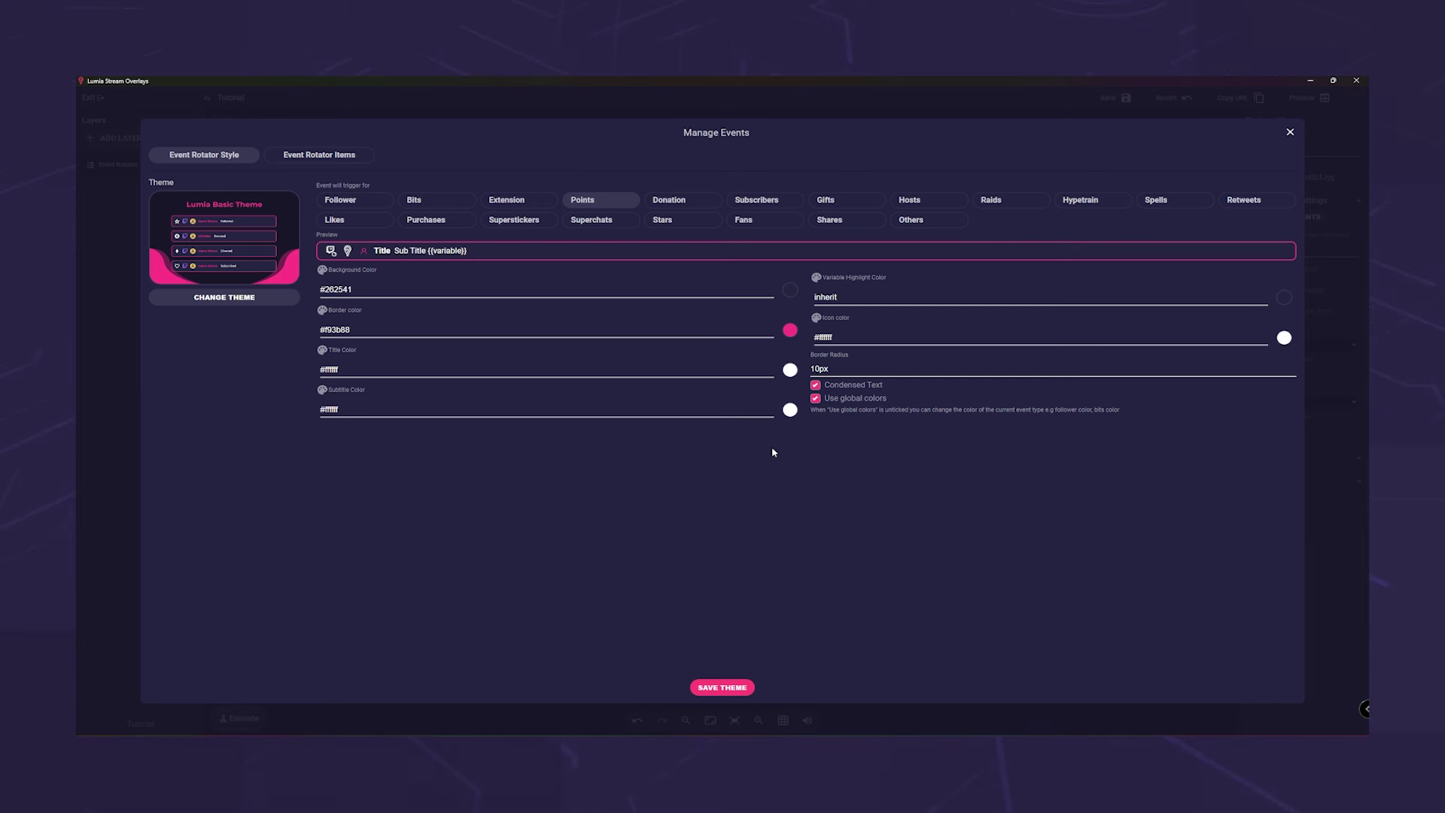
click(814, 398)
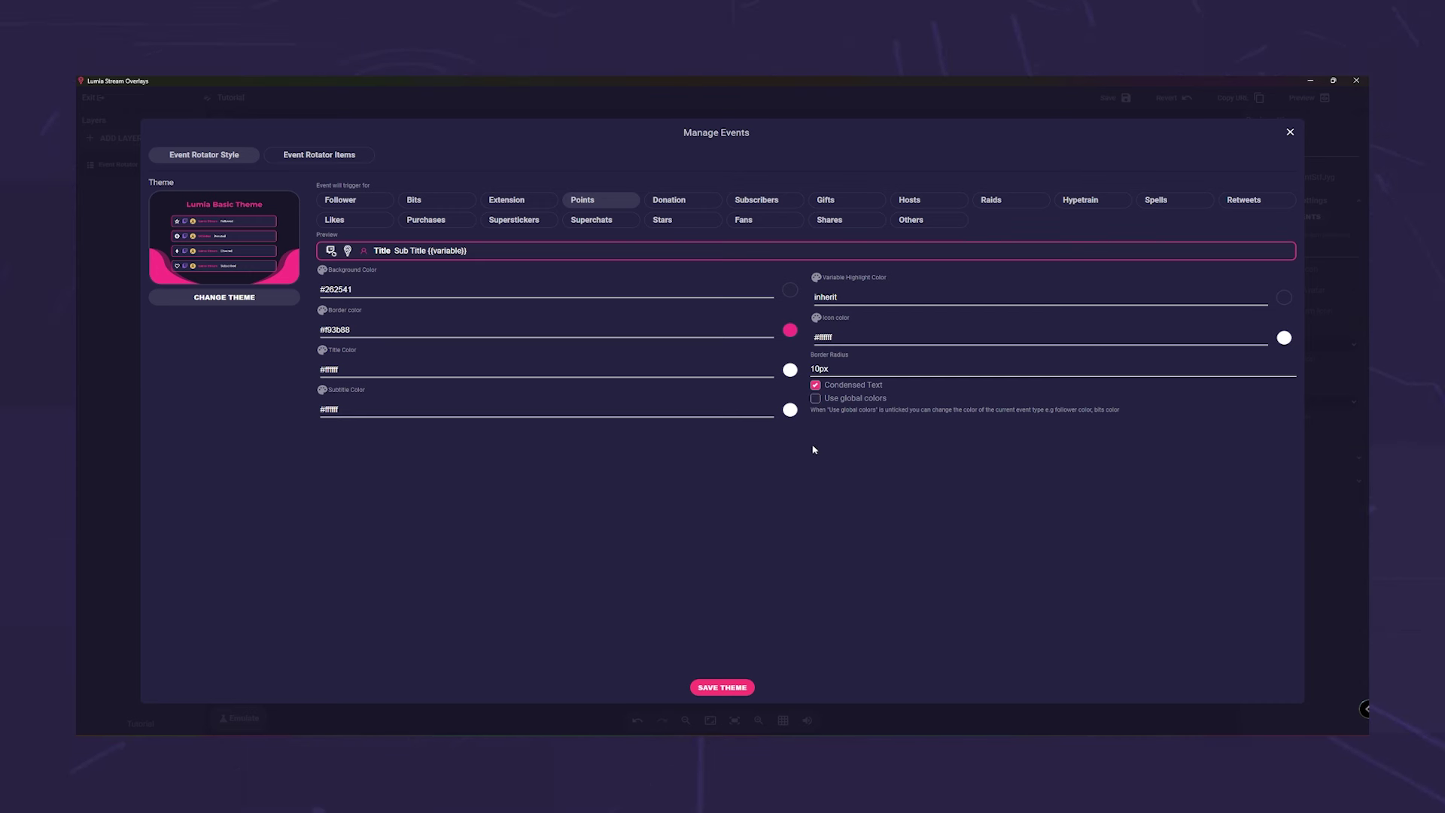
click(789, 330)
click(847, 414)
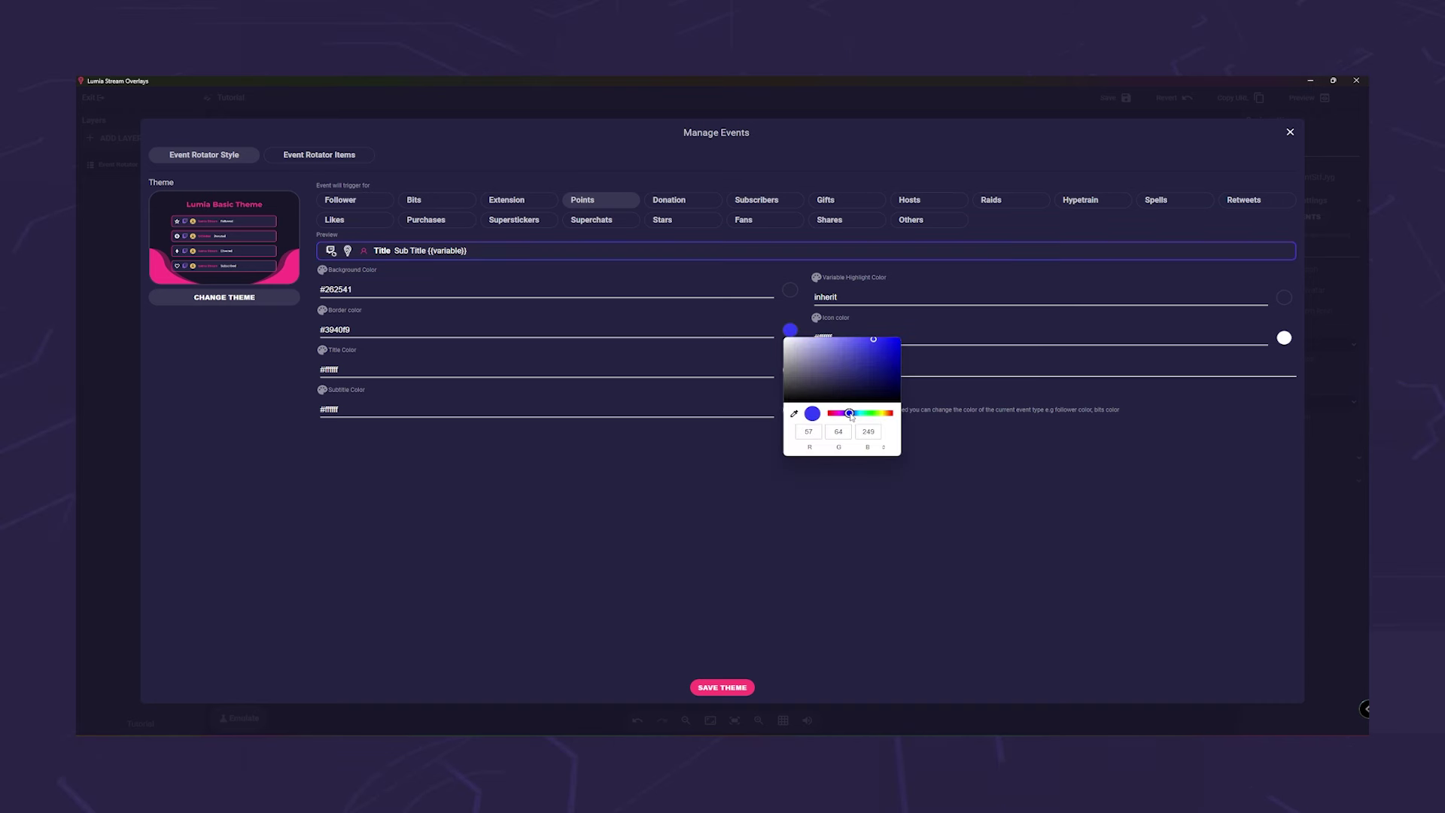
click(877, 354)
click(944, 426)
Step: Make titles green (#15d166) and highlighted variables red (#dc0909), then view the rotator items
click(790, 370)
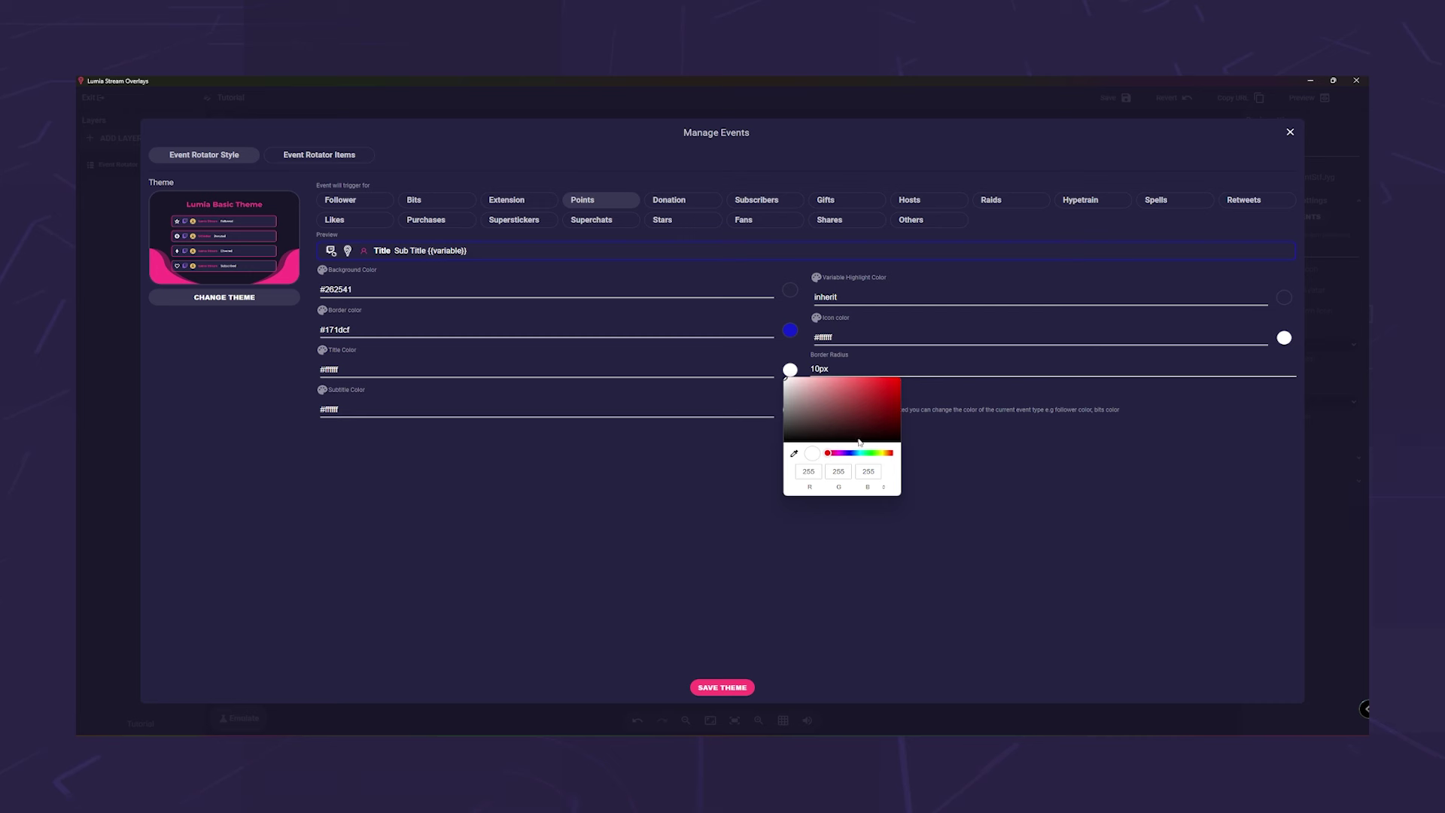
click(868, 453)
click(887, 388)
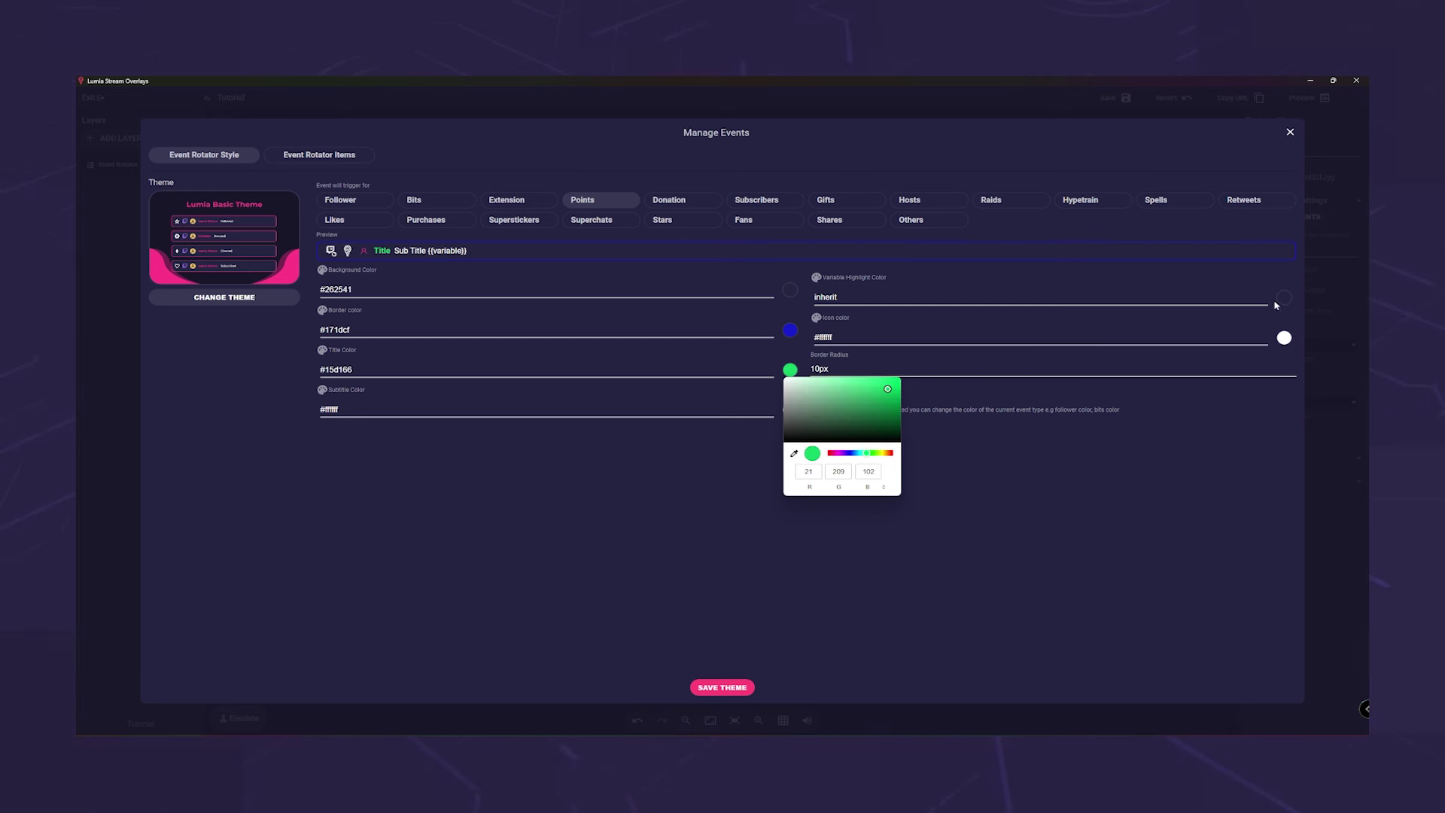
click(1281, 299)
click(1285, 313)
click(1011, 454)
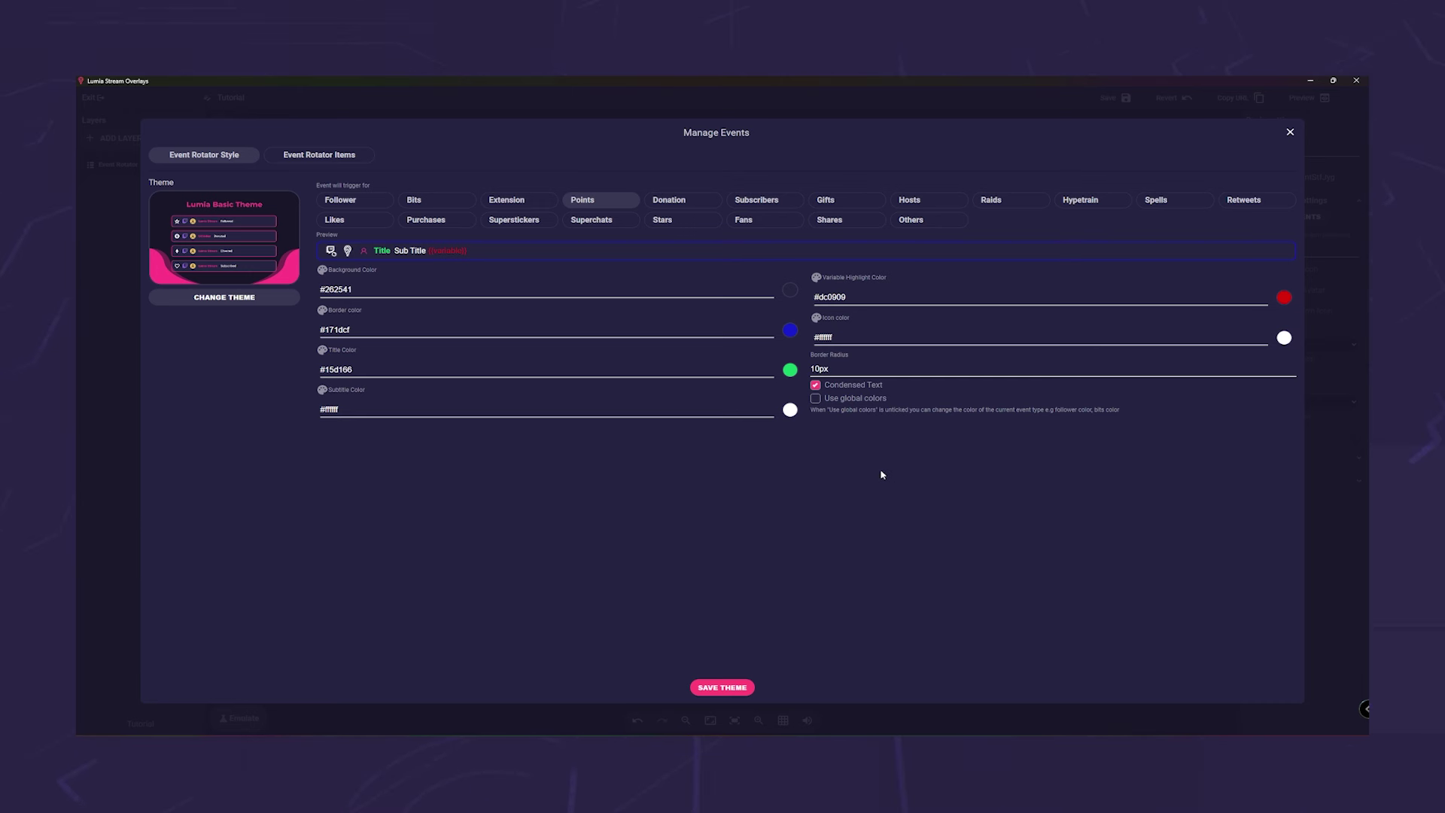
click(350, 158)
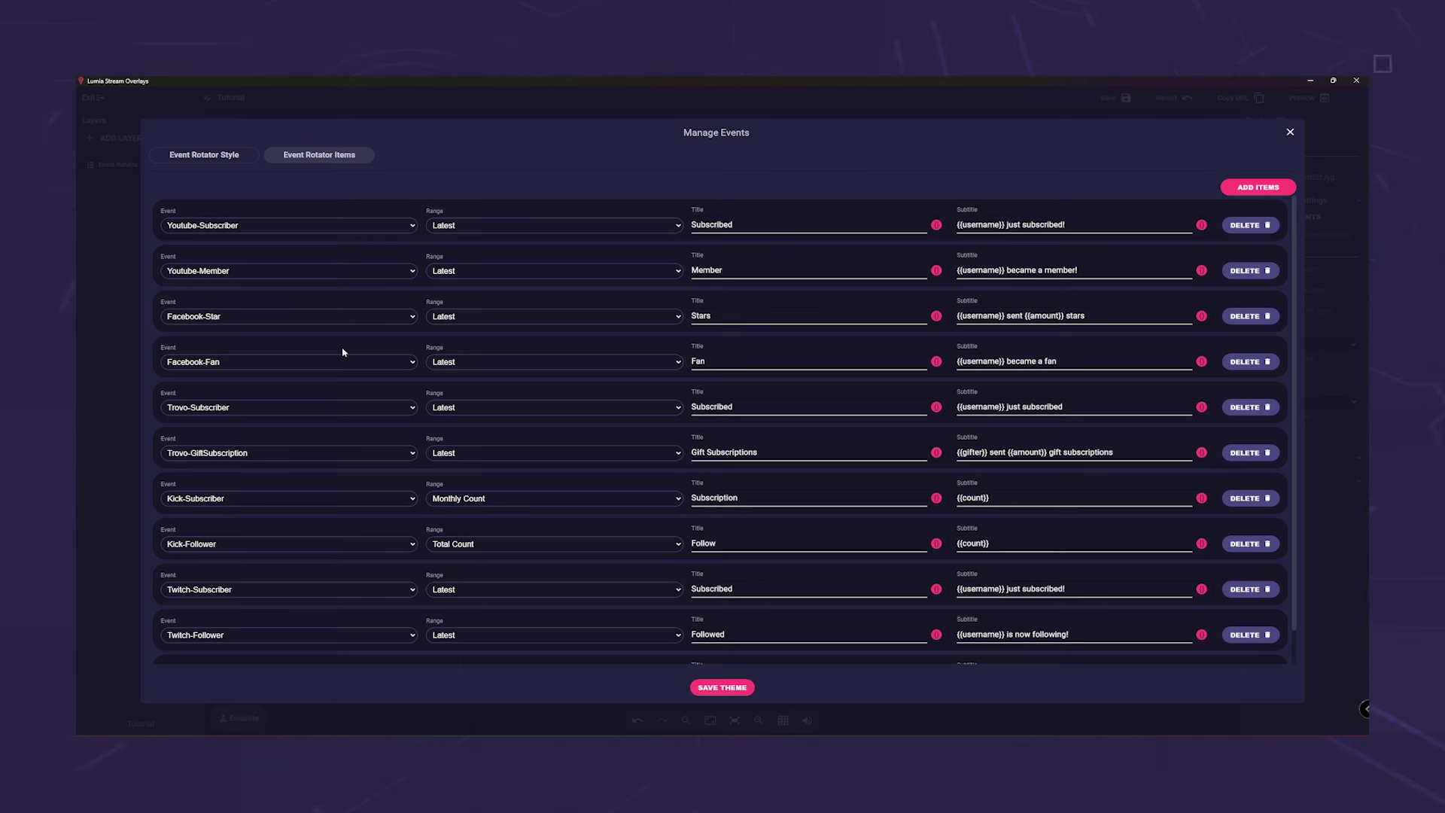
Step: Delete the six non-Twitch items, keeping Twitch-Subscriber, Follower and Bits, then add a new item
click(1264, 225)
click(1265, 225)
click(1264, 225)
click(1264, 225)
click(1264, 225)
click(1264, 225)
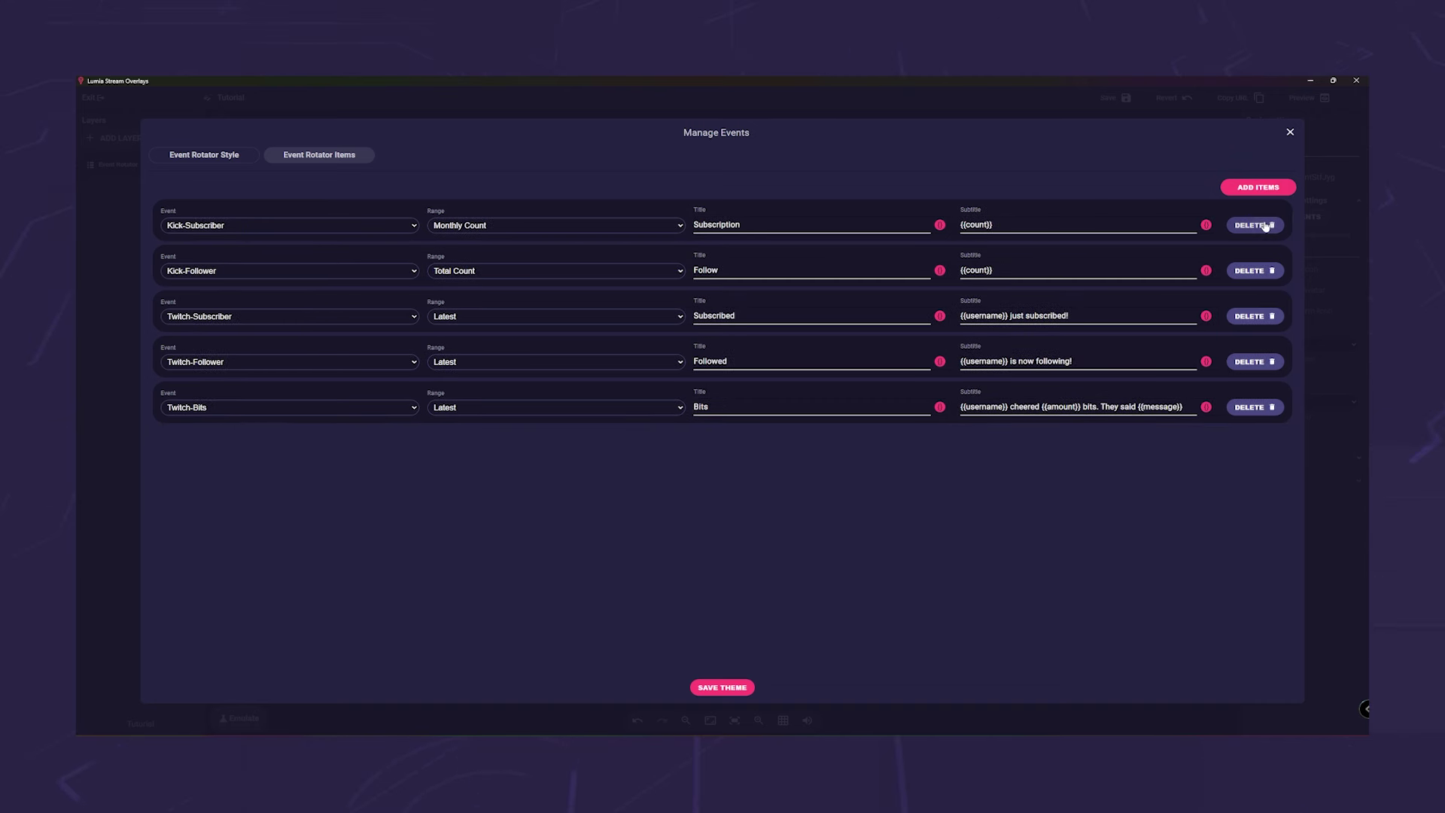
click(1264, 225)
click(1264, 225)
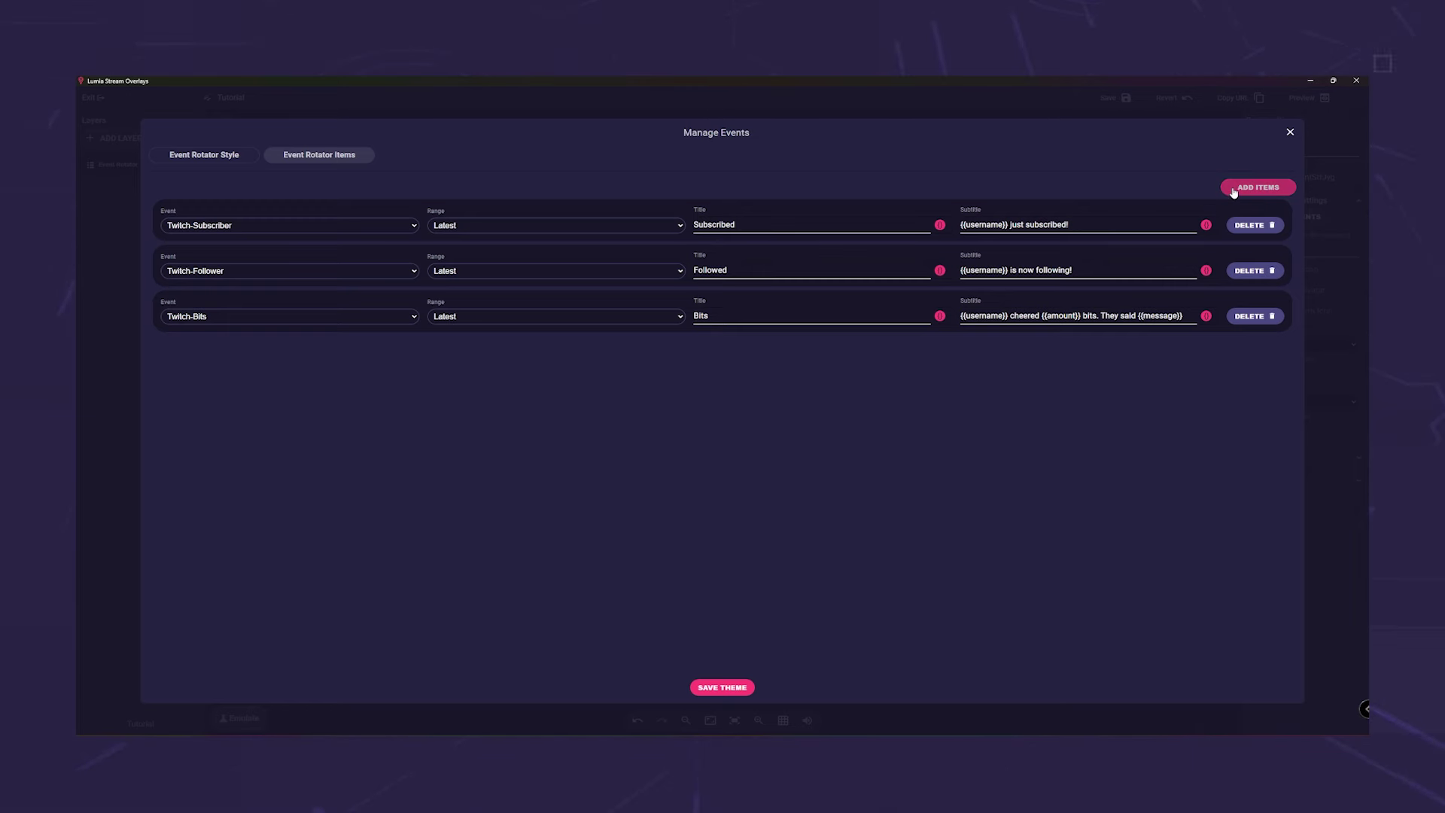
click(1233, 190)
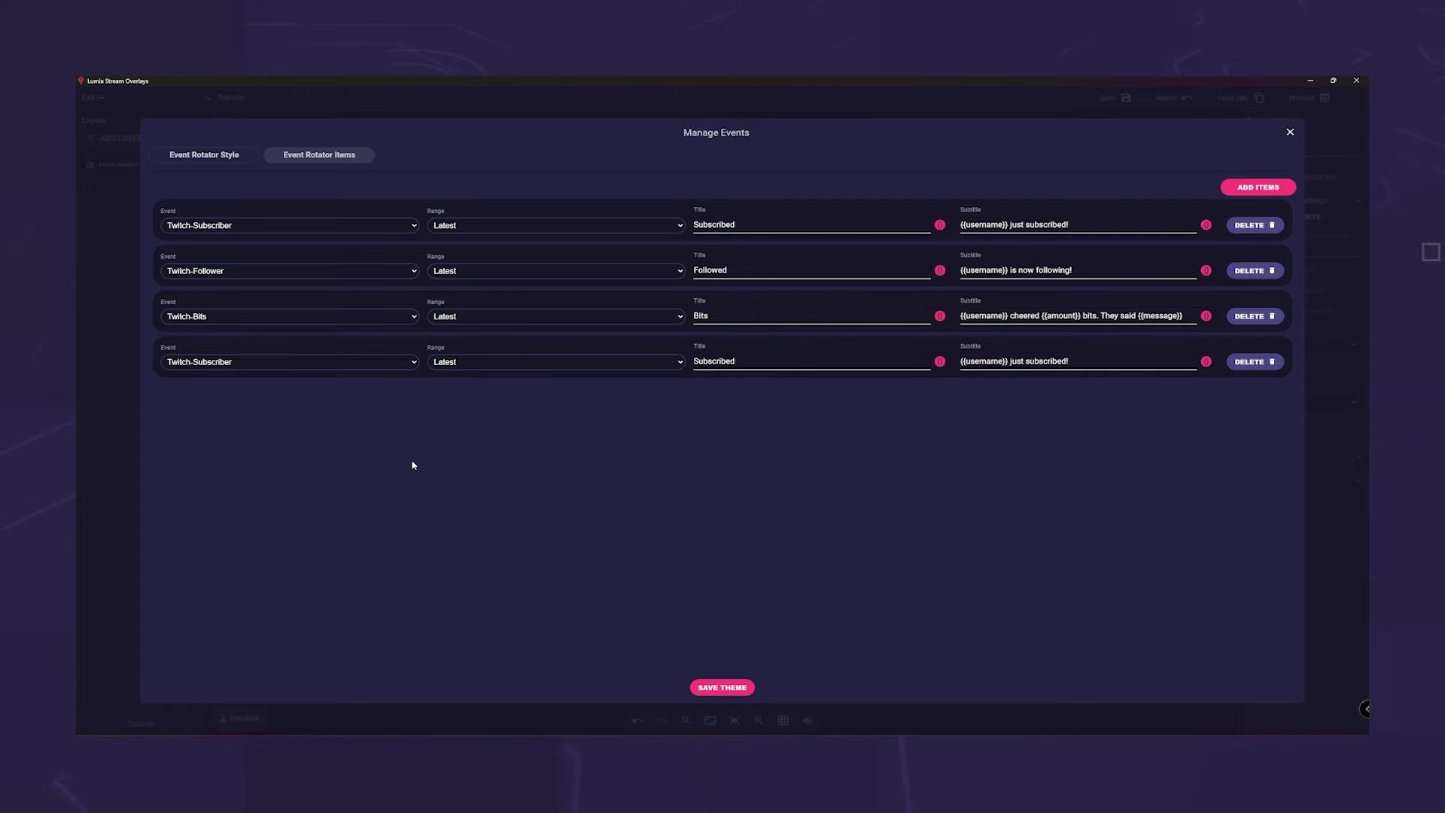
Step: Change the fourth item to Twitch-Points and add three more rotator items
click(375, 364)
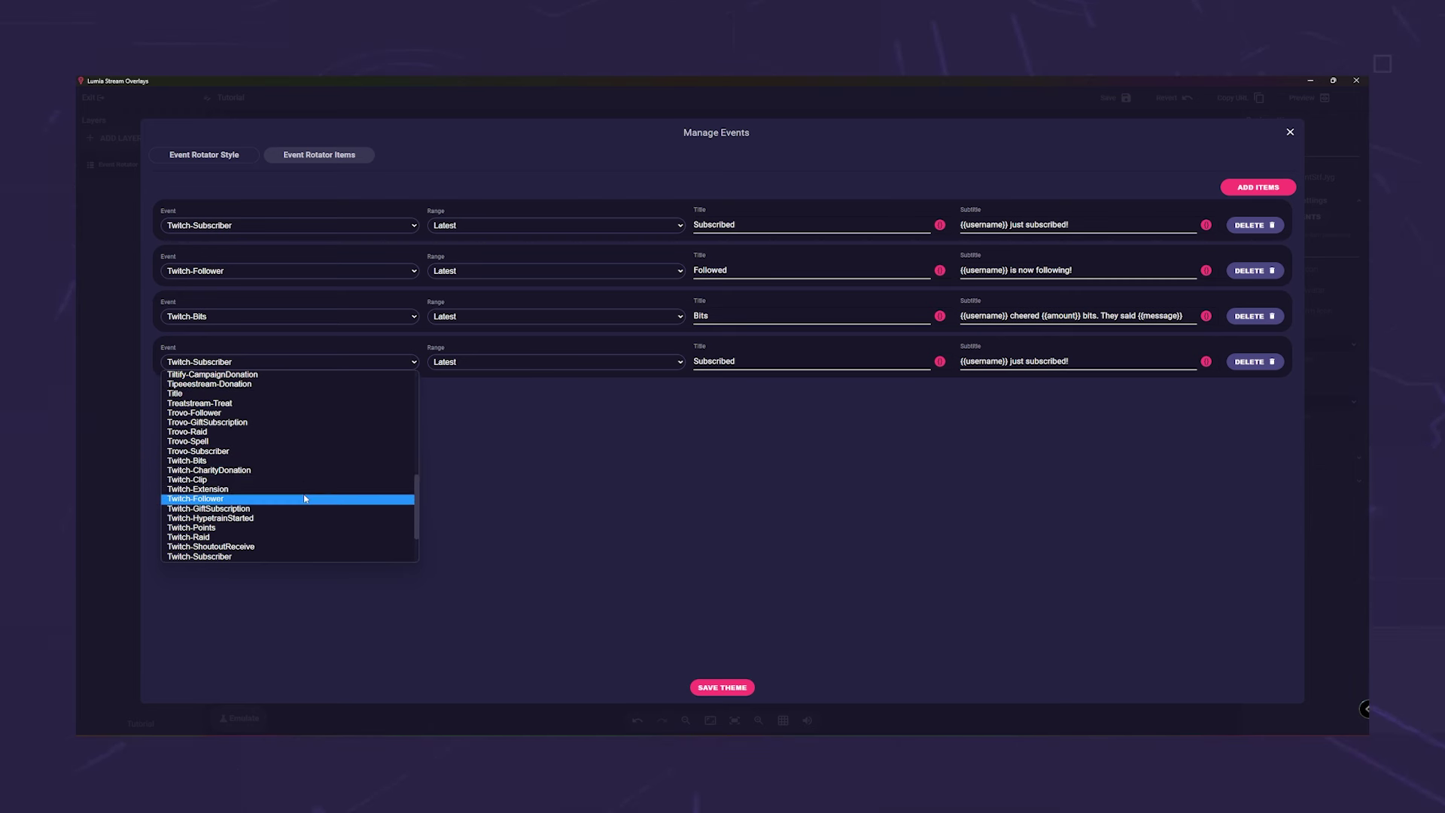
click(300, 527)
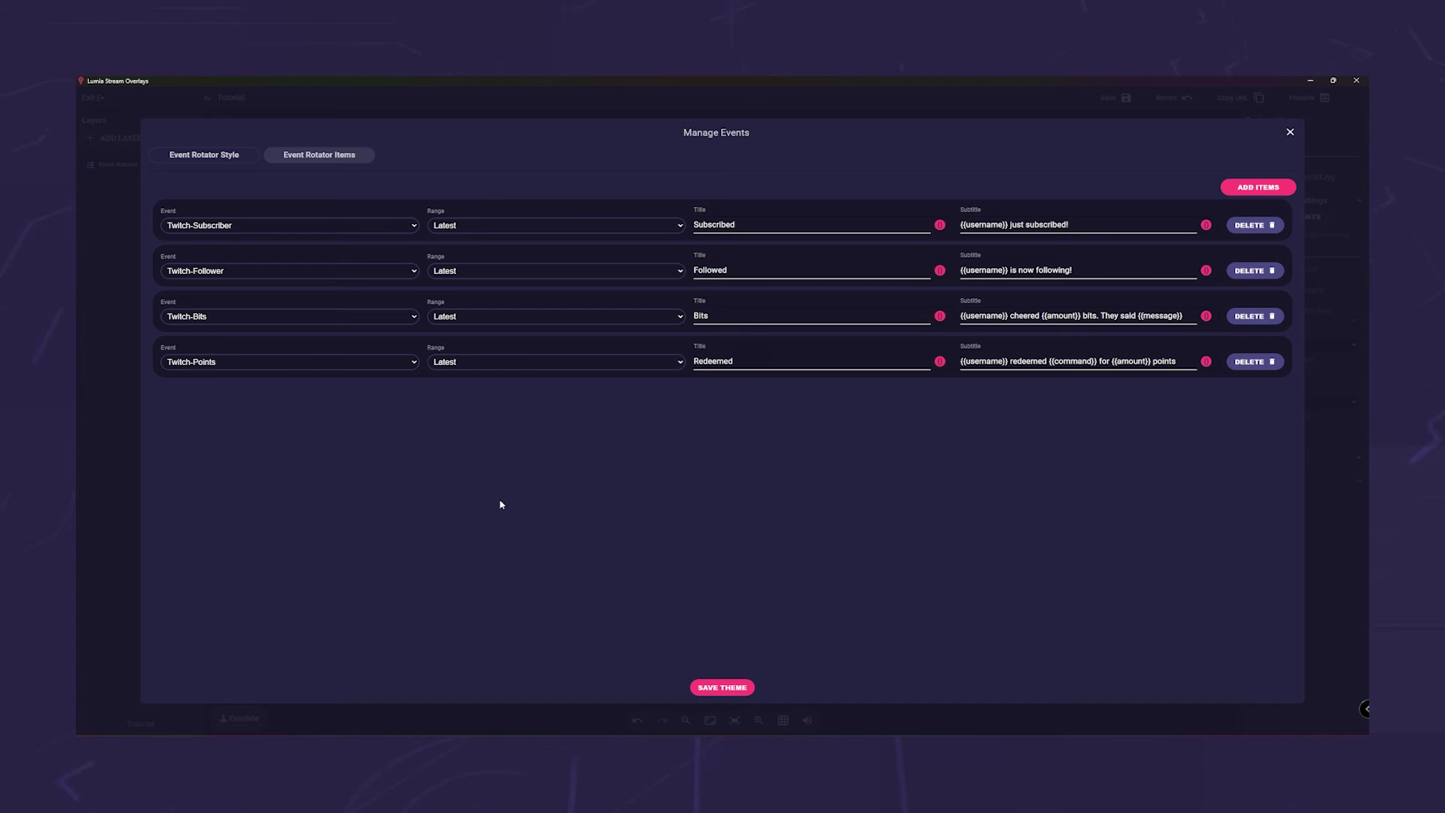
click(1261, 188)
click(1261, 188)
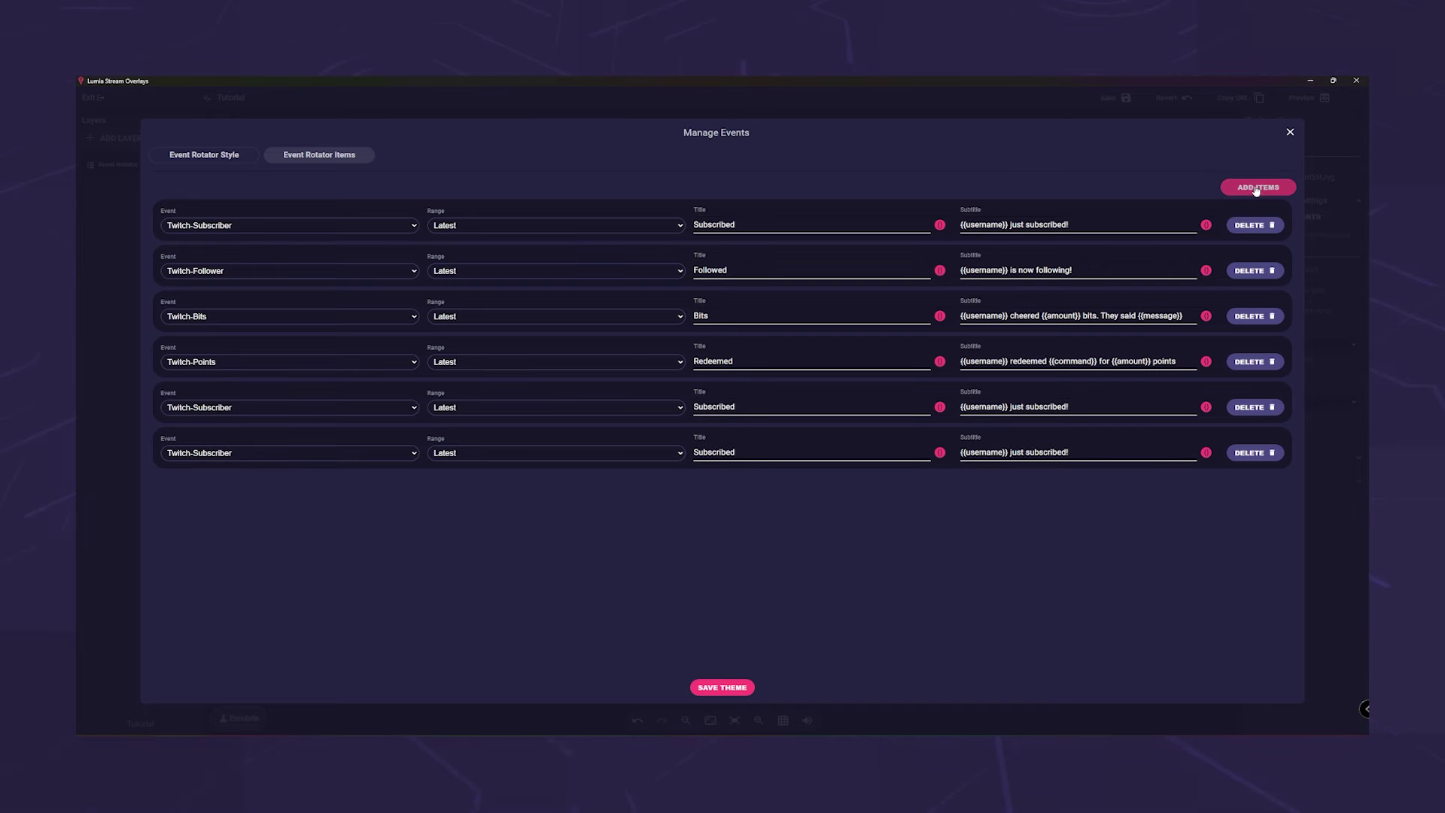
click(1261, 188)
Step: Set the event type of items five, six and seven to Title
click(283, 407)
click(252, 439)
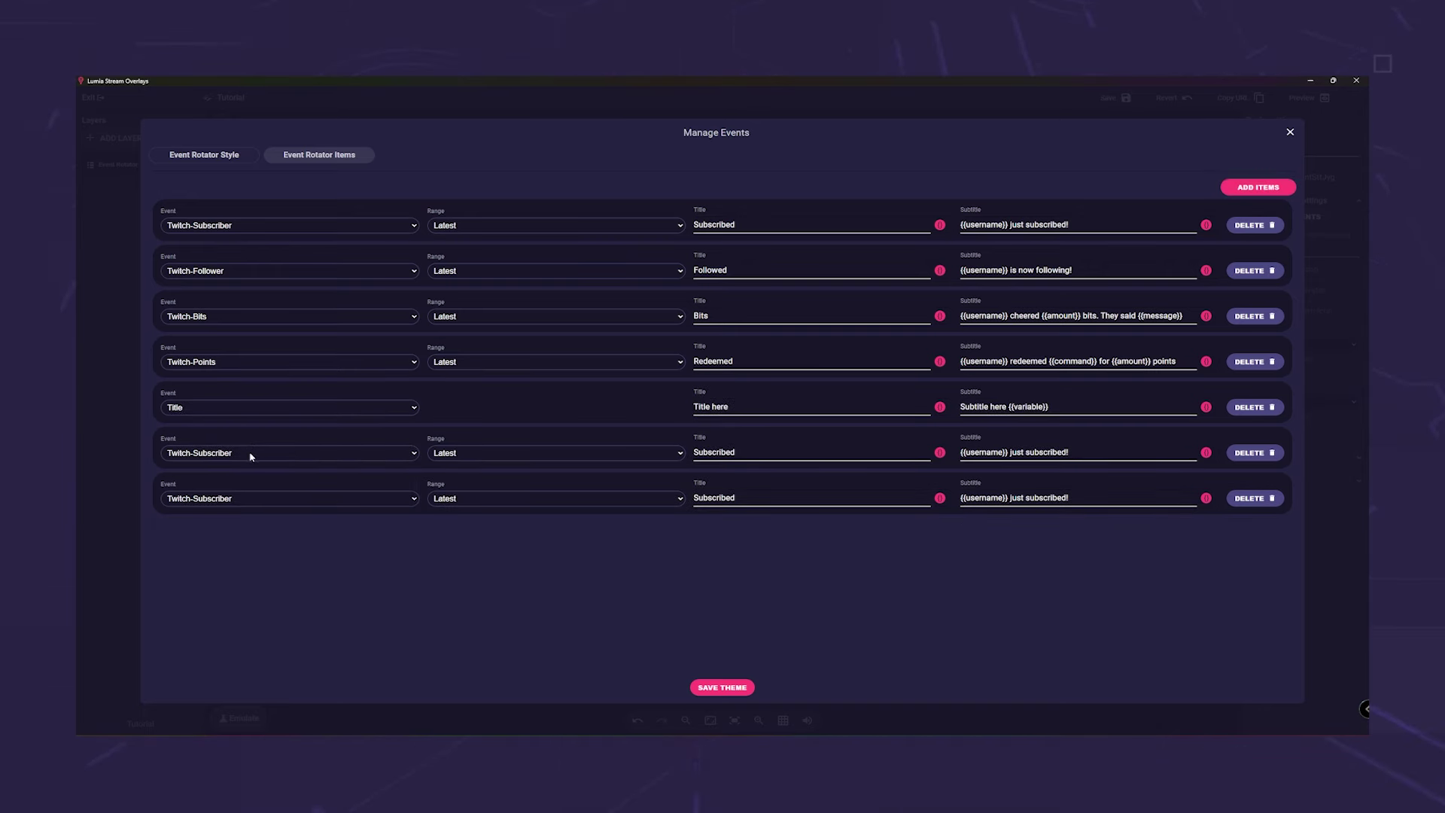
click(251, 455)
click(237, 495)
click(248, 452)
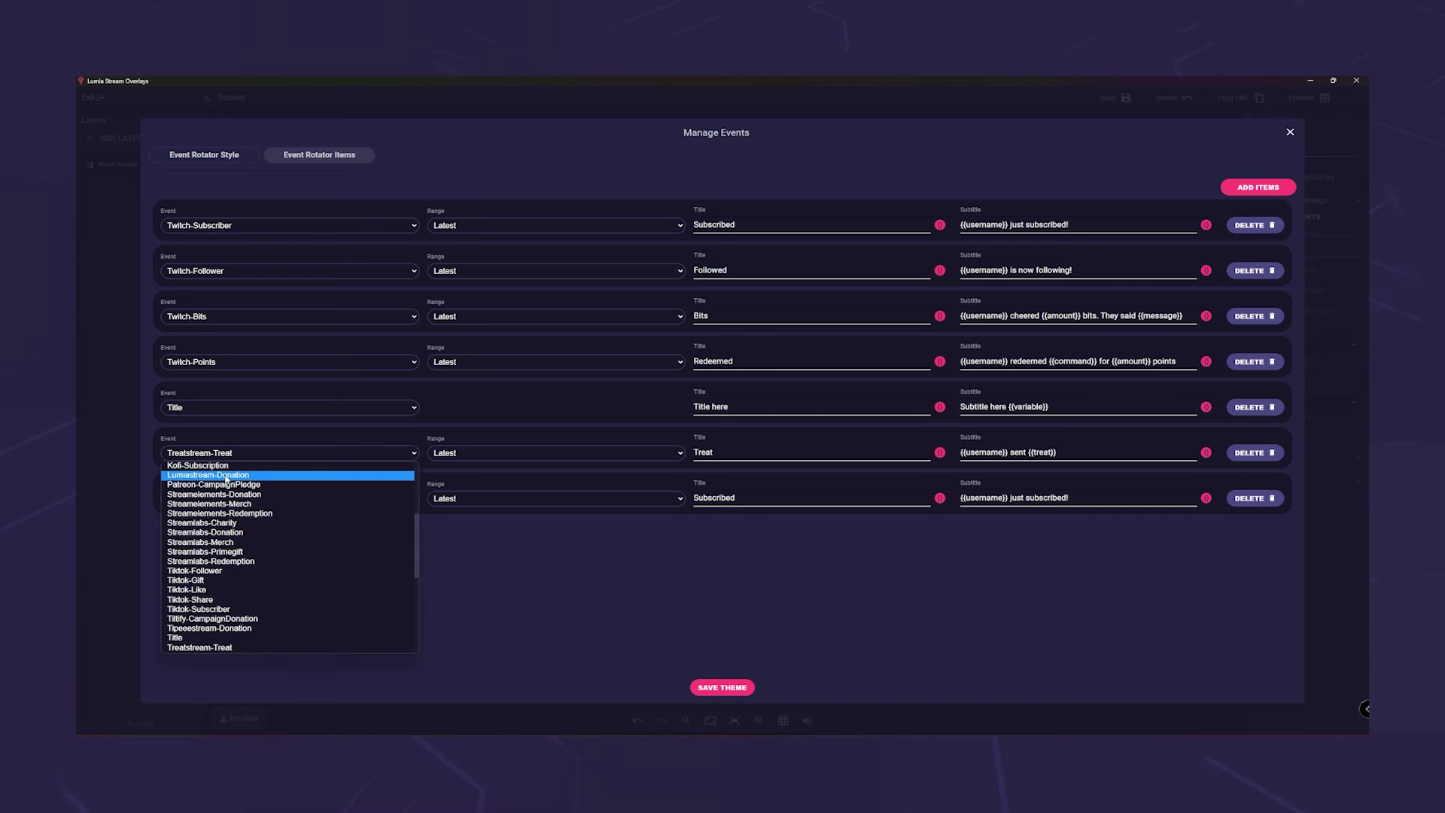
scroll(229, 526, up, 8)
scroll(229, 542, down, 3)
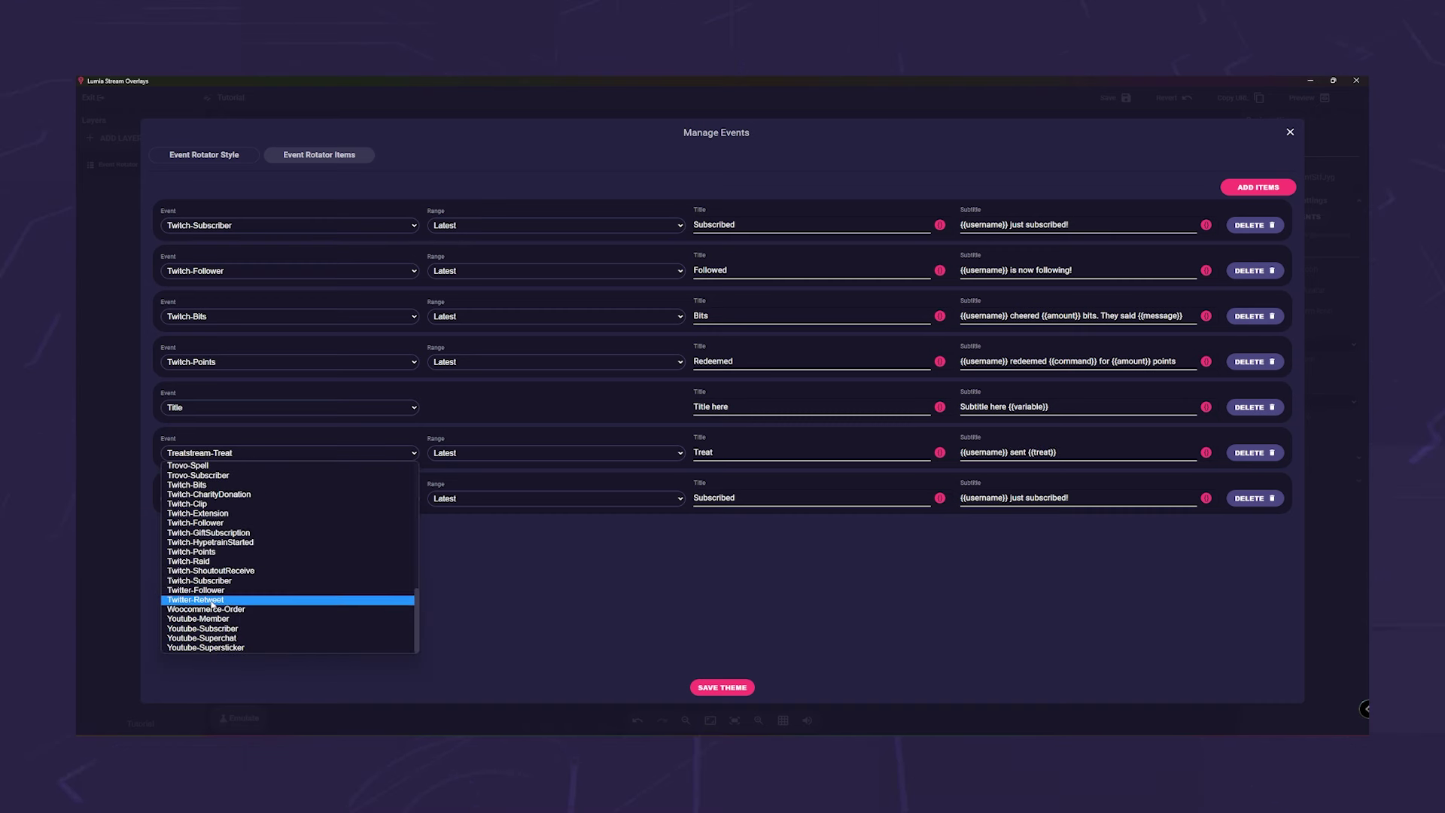
scroll(228, 595, up, 3)
scroll(227, 572, down, 5)
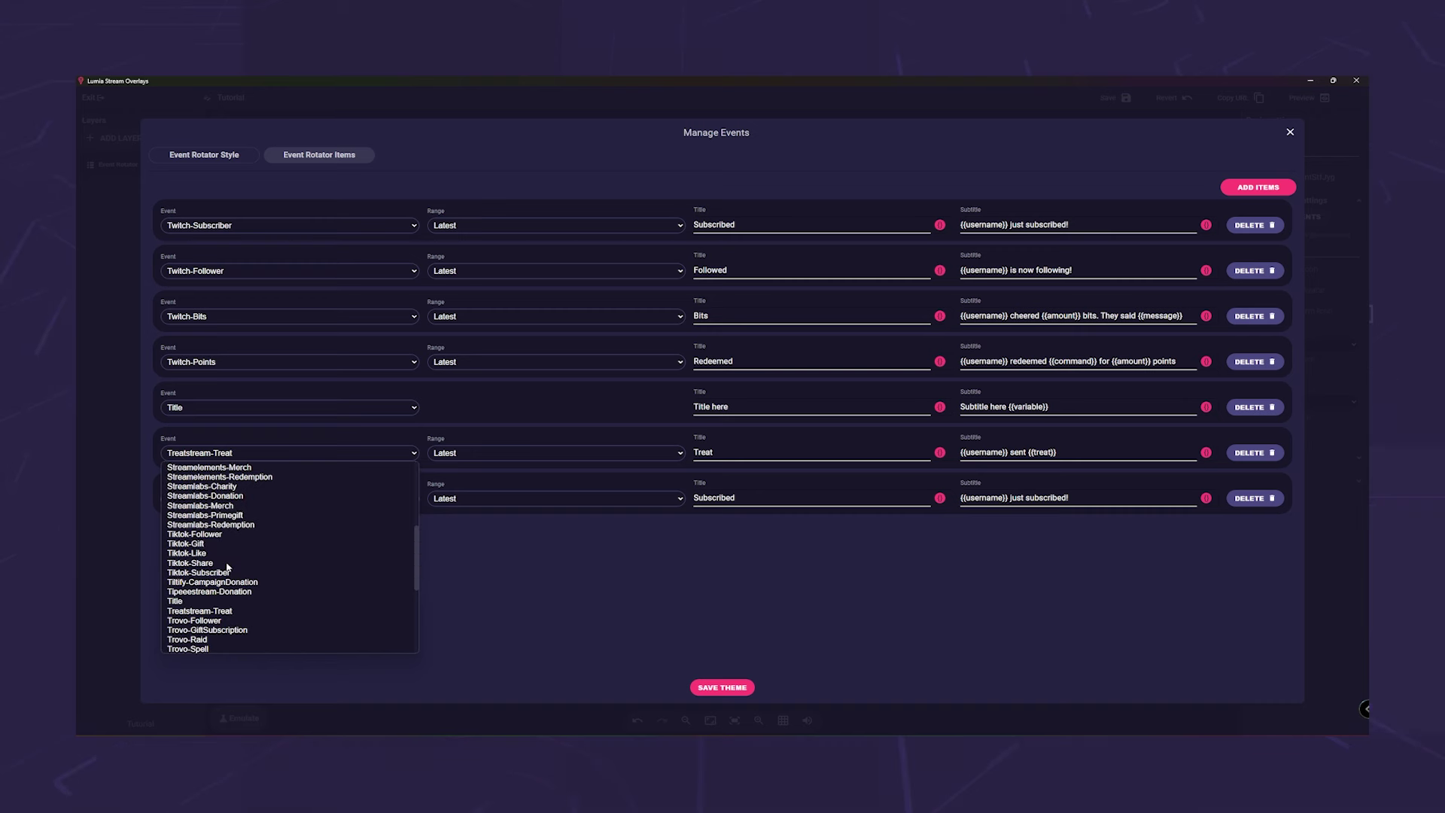
click(225, 602)
click(251, 498)
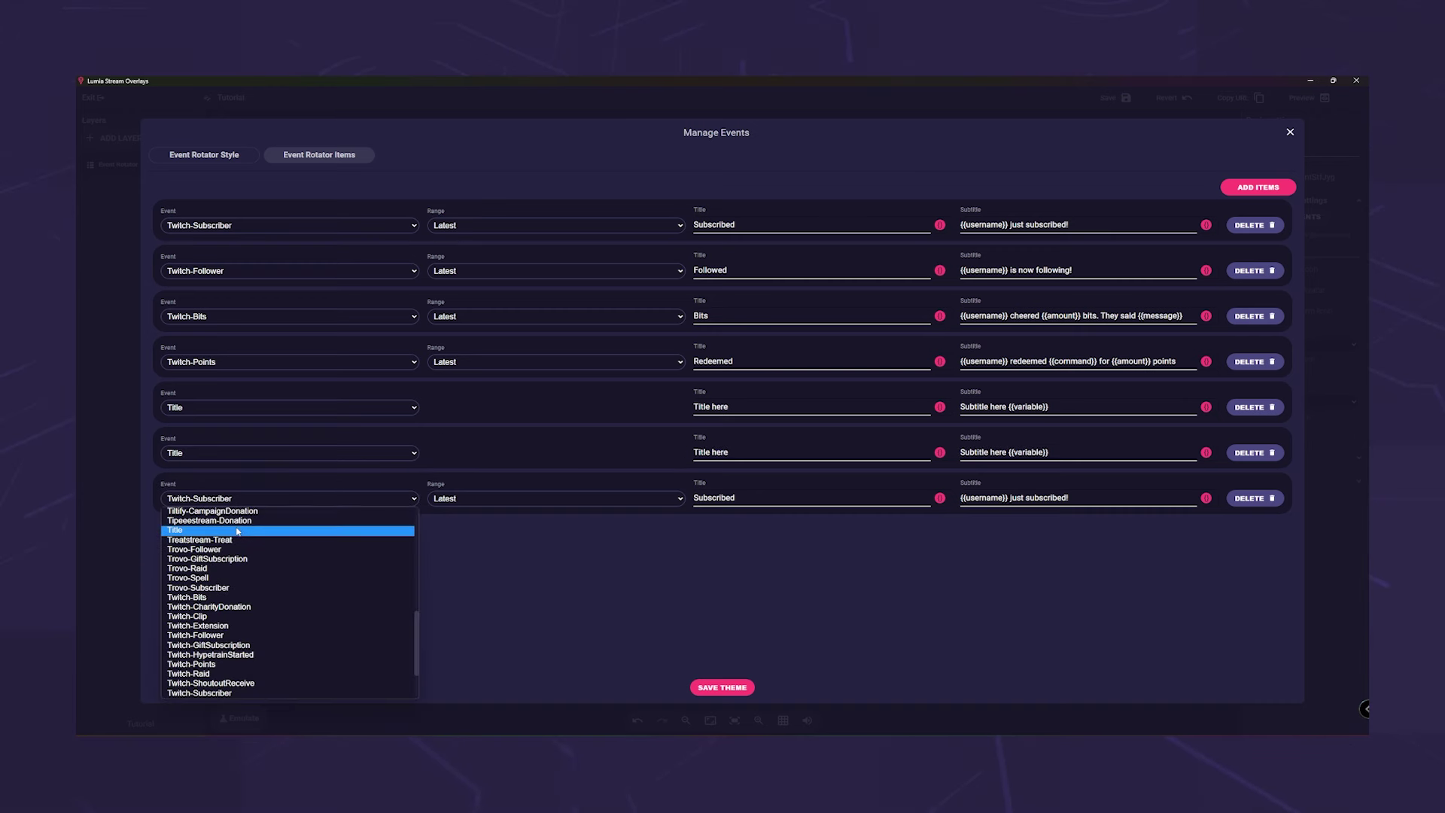
click(242, 530)
Step: Fill in Twitter, Discord and YouTube titles with their handles and Discord invite link, then save
click(735, 407)
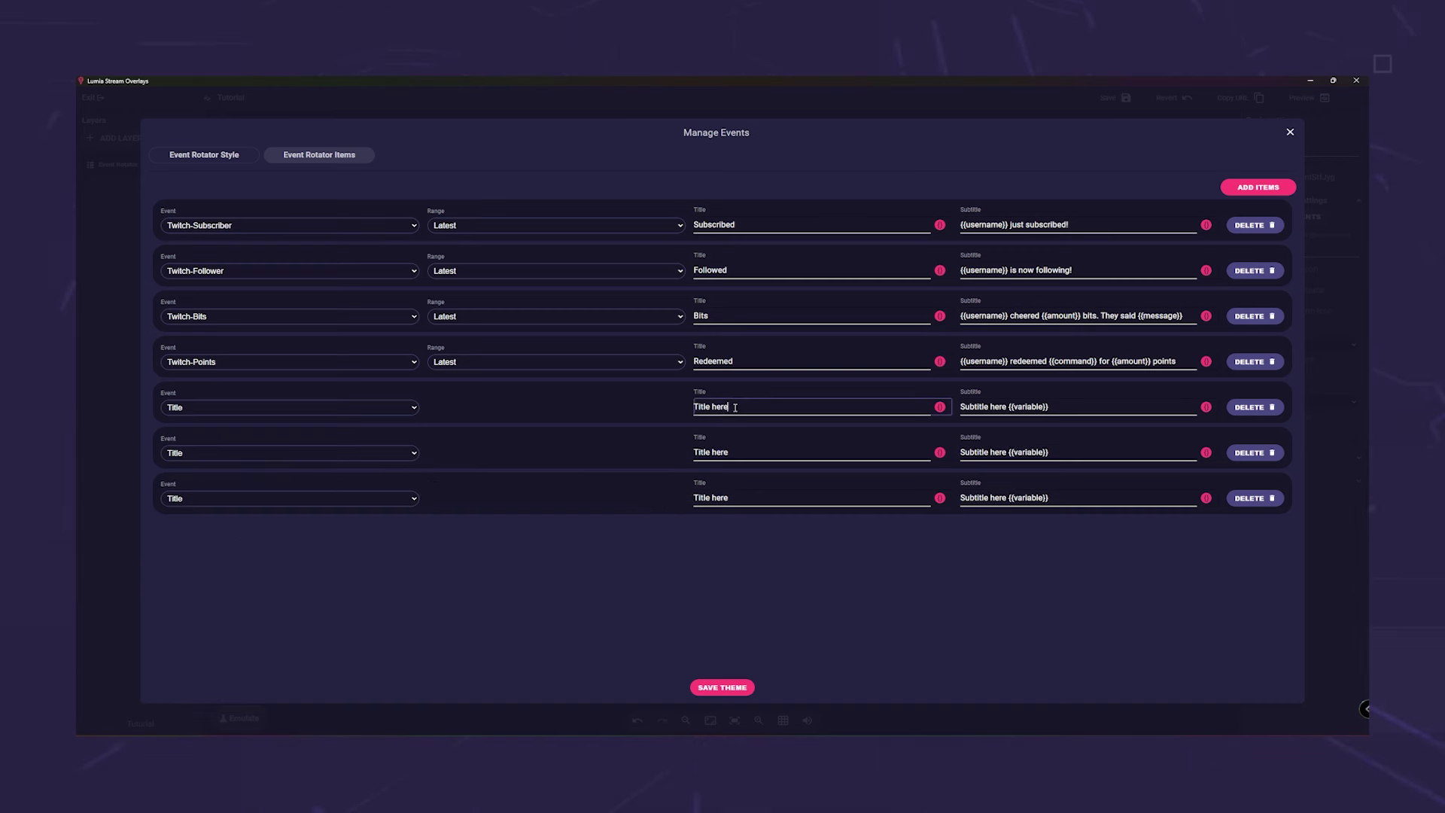
text(Twitter)
key(Tab)
text(twi)
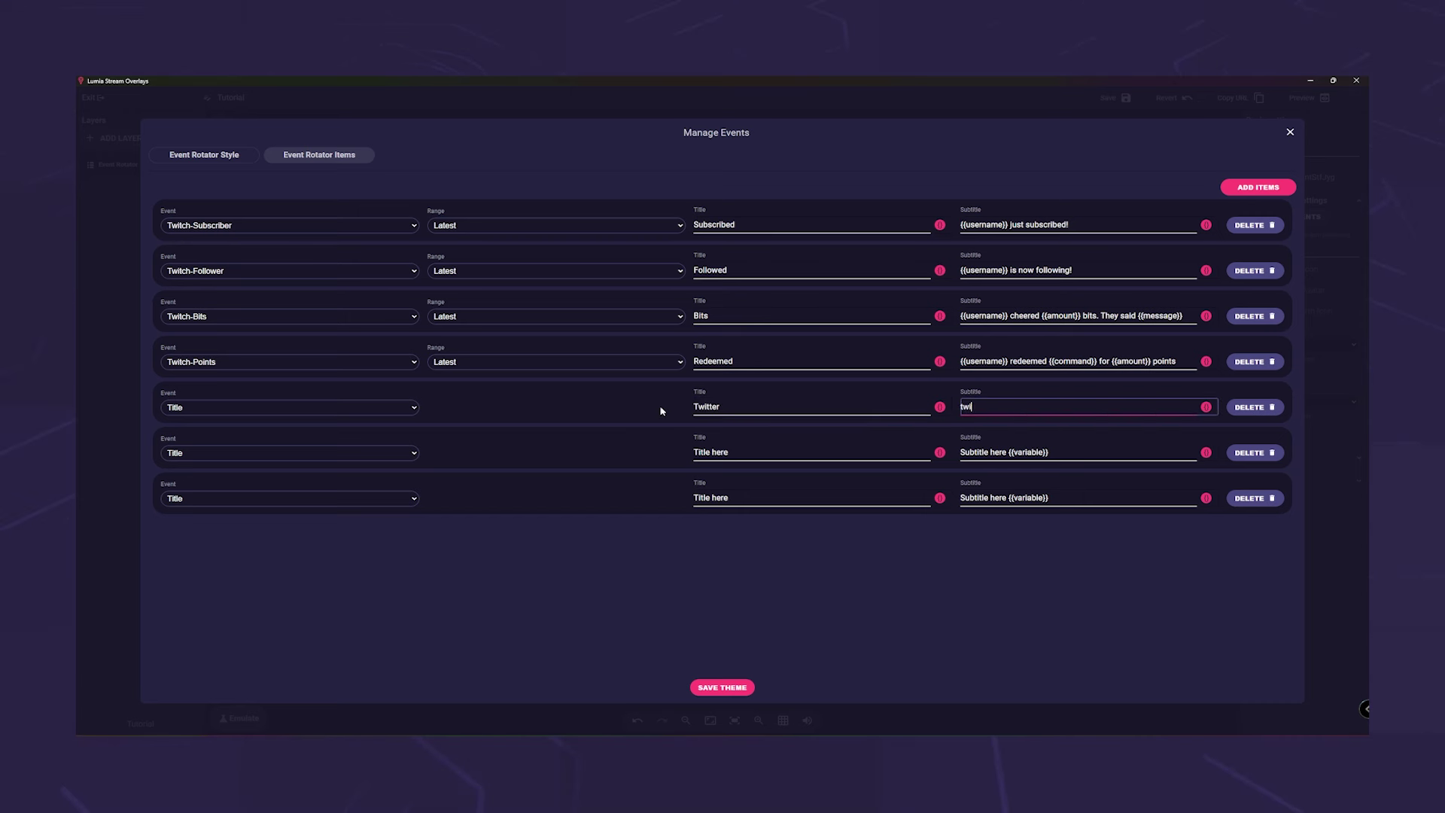
key(Tab)
text(Discord)
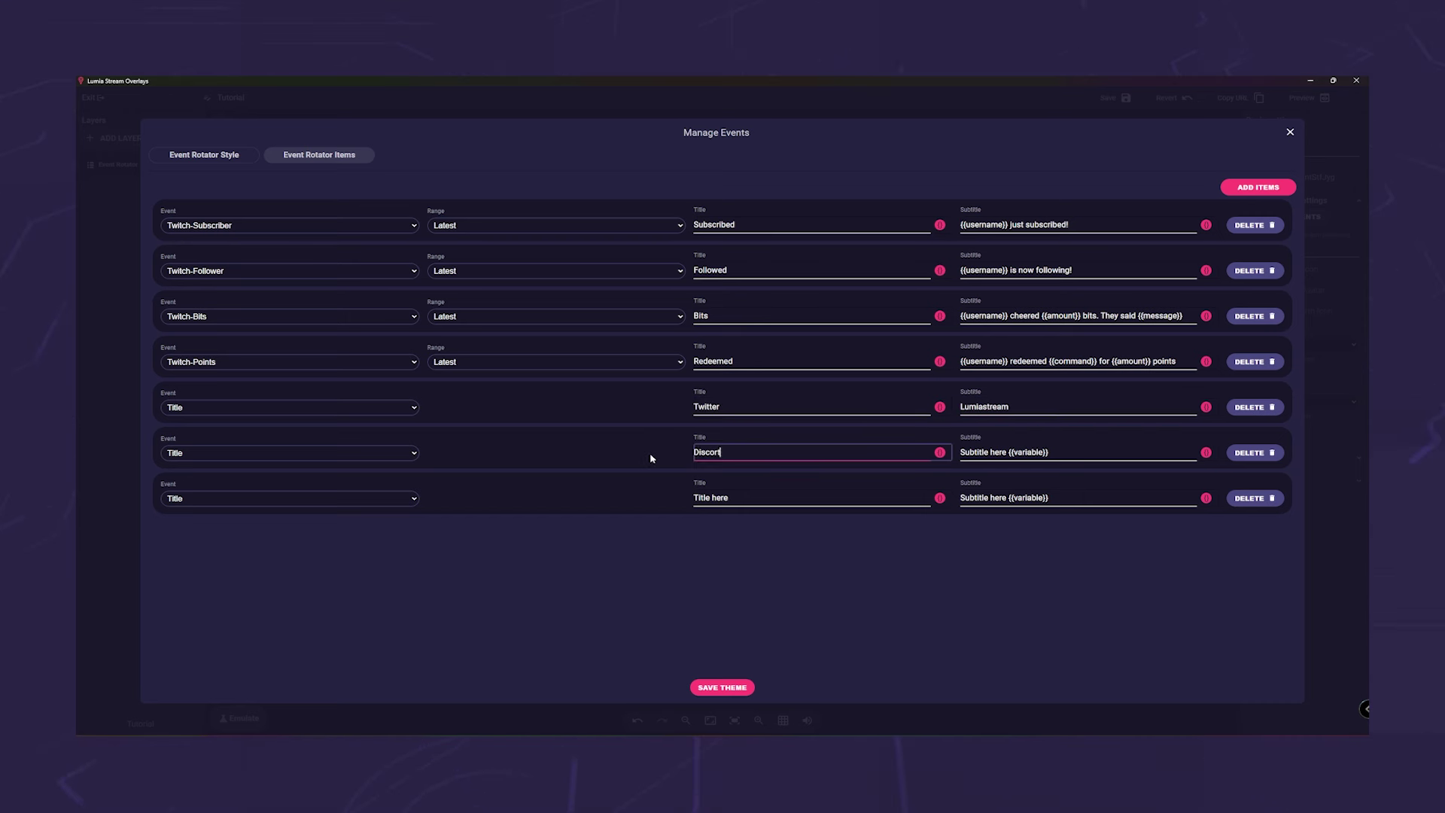
key(Tab)
text(https://discord.gg/XJsdHQQW)
key(Tab)
text(YouTube)
key(Tab)
text(@lumia)
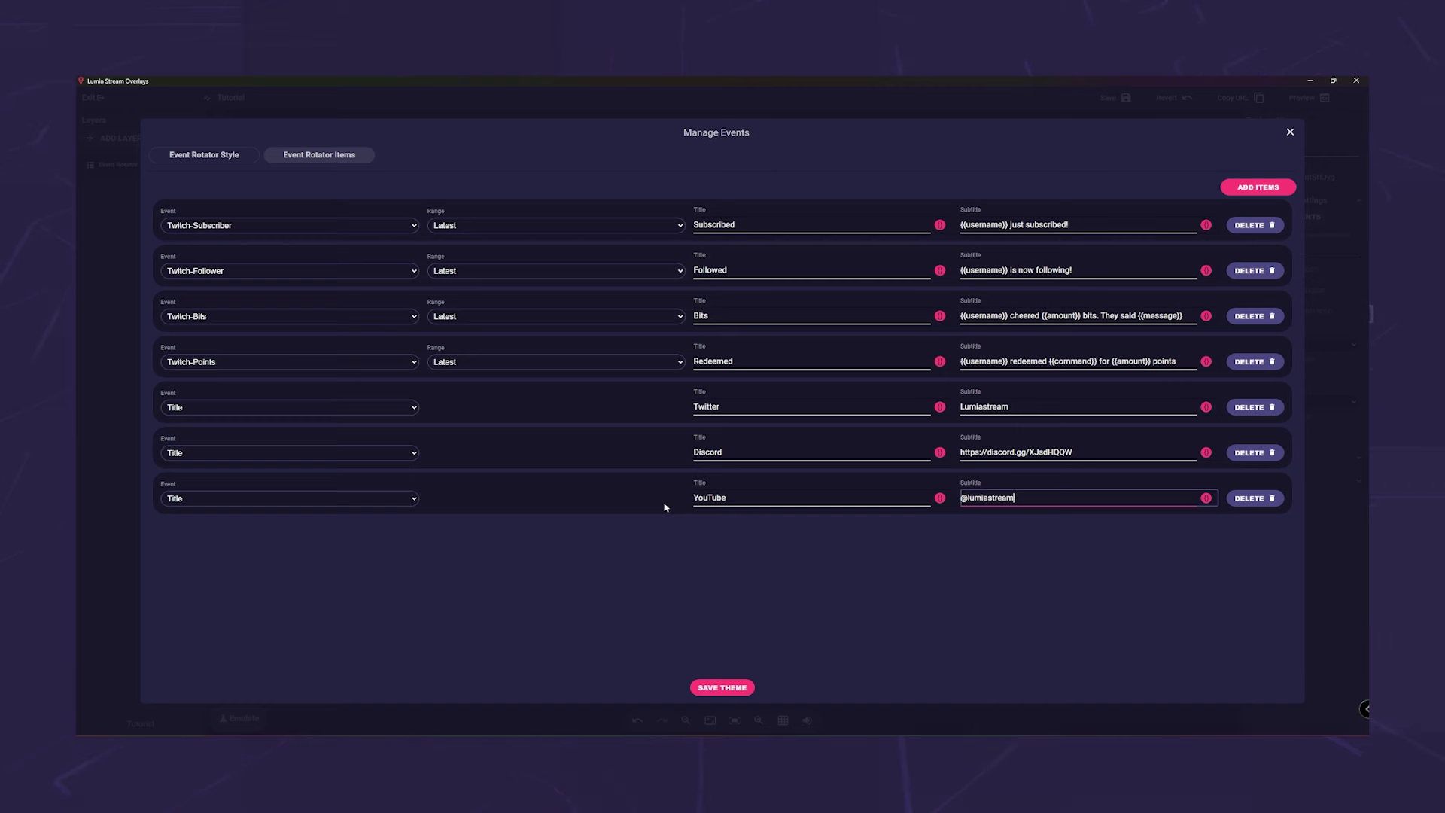
click(723, 687)
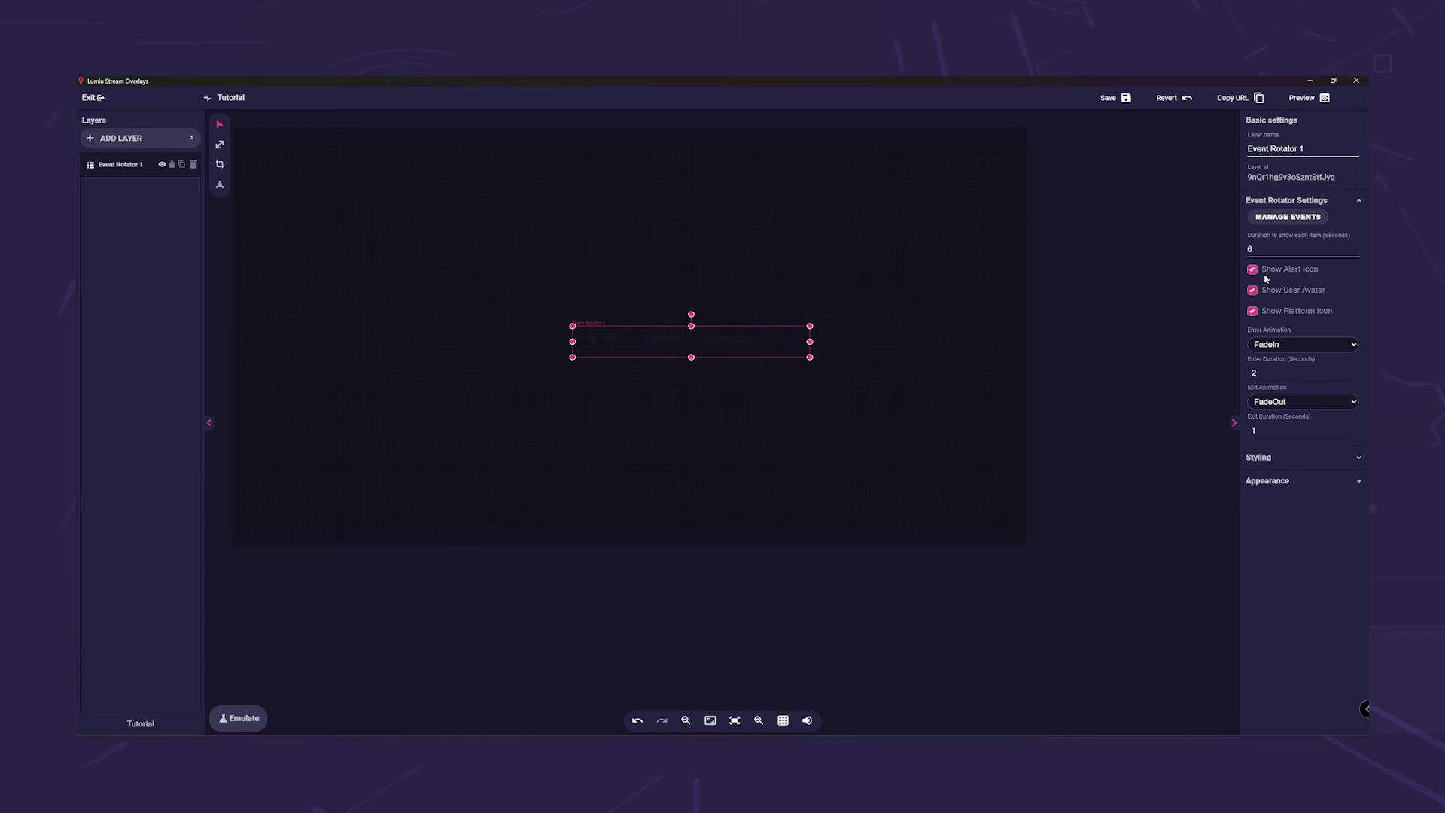
Step: Set each item's display duration to 2 seconds and widen the rotator box slightly
double_click(1250, 249)
text(2)
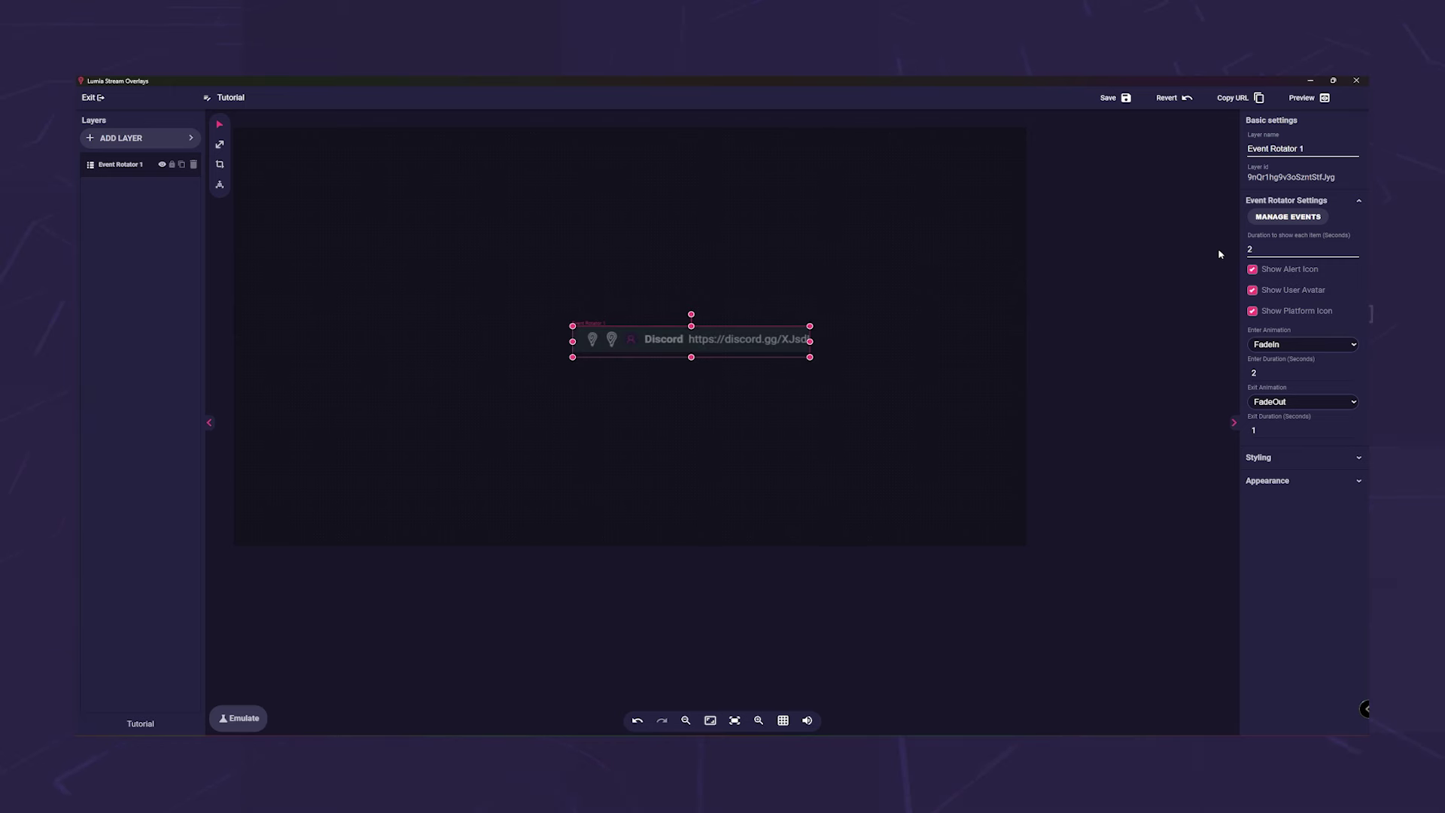
drag(817, 341, 942, 341)
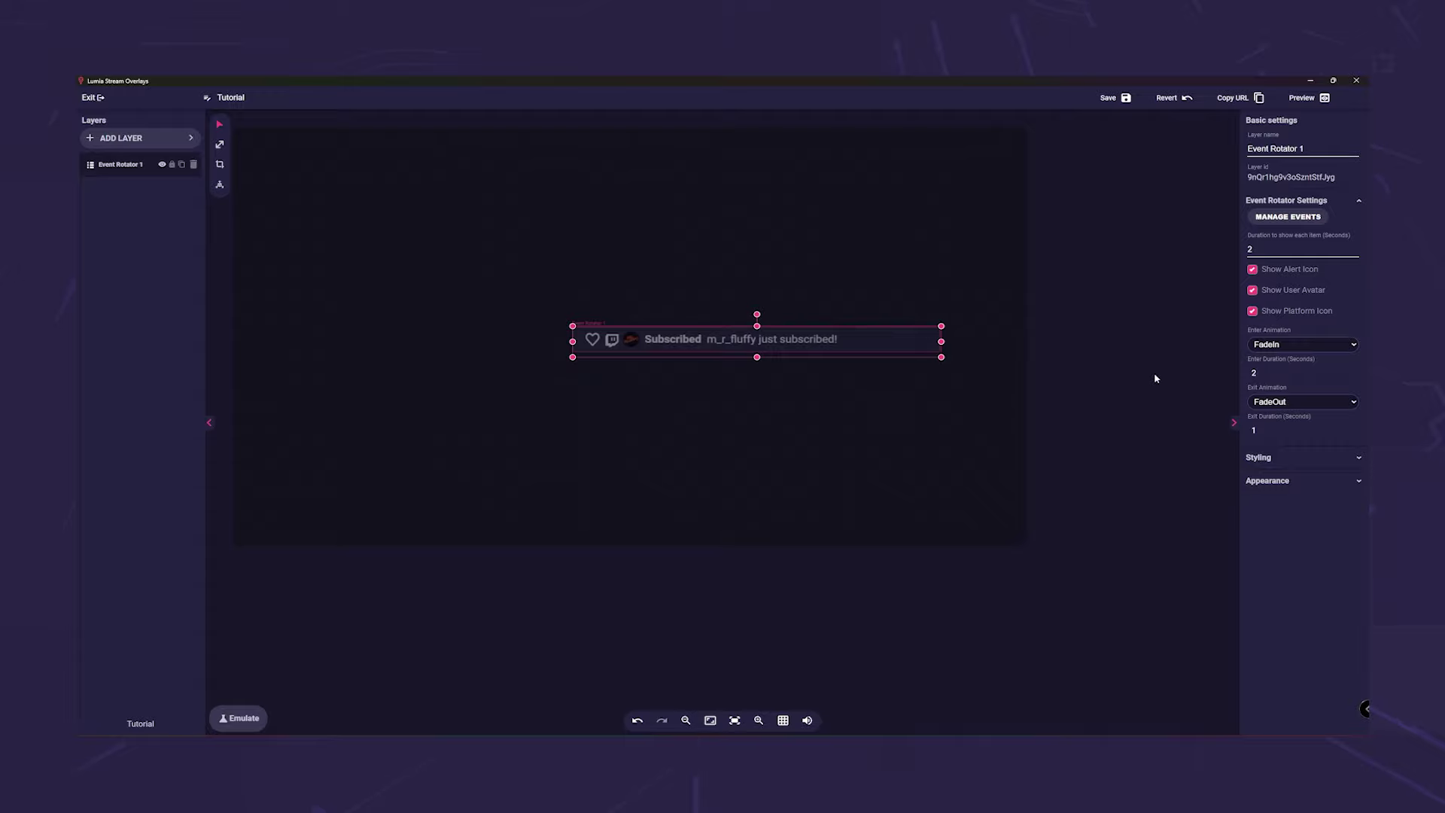